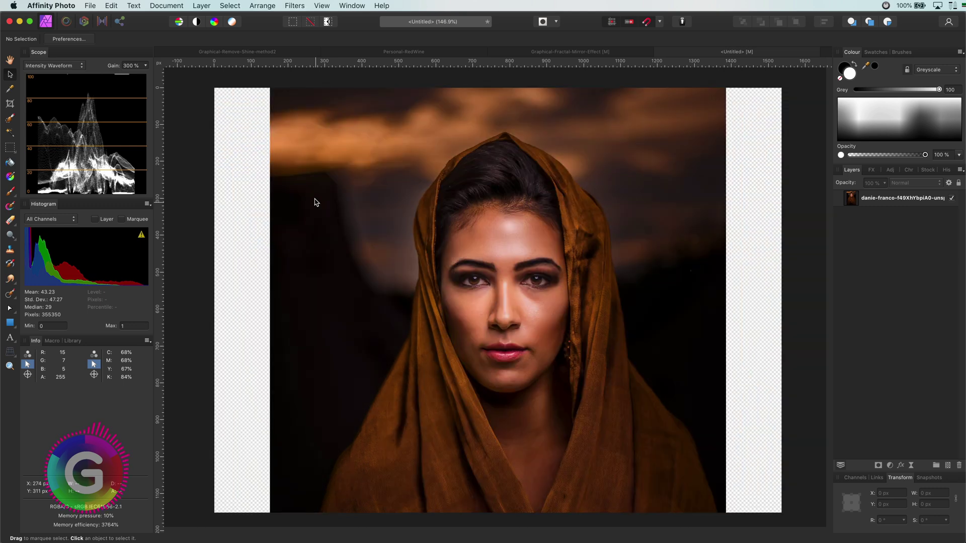
Step: Draw a full-height white rectangle about 168 px wide along the photo's left edge and duplicate it
click(11, 325)
drag(280, 101, 332, 513)
key(super+j)
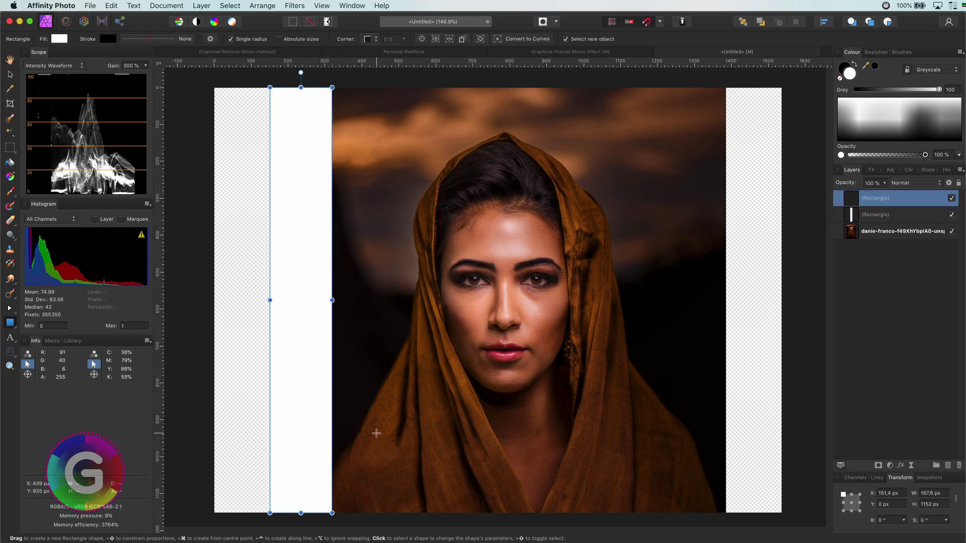
Step: Place and resize duplicates of the rectangle side by side until nine full-height strips of varying width cover the photo
key(v)
drag(310, 311, 434, 300)
key(super+j)
key(super+j)
drag(500, 300, 542, 301)
key(super+j)
key(super+j)
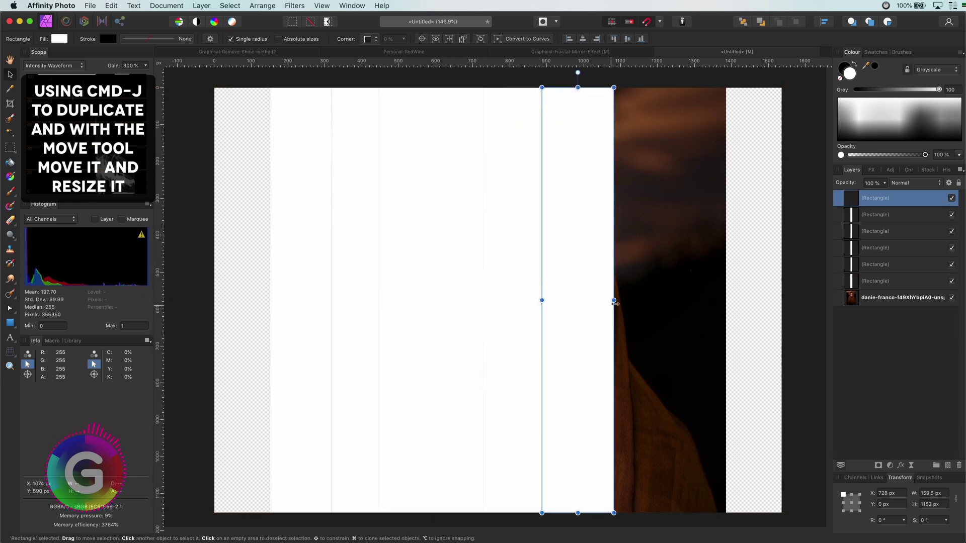
drag(614, 301, 649, 300)
key(super+j)
key(super+j)
drag(752, 300, 726, 298)
key(super+j)
Step: Duplicate the portrait image layer repeatedly beneath the rectangles to provide copies for the strips
click(851, 347)
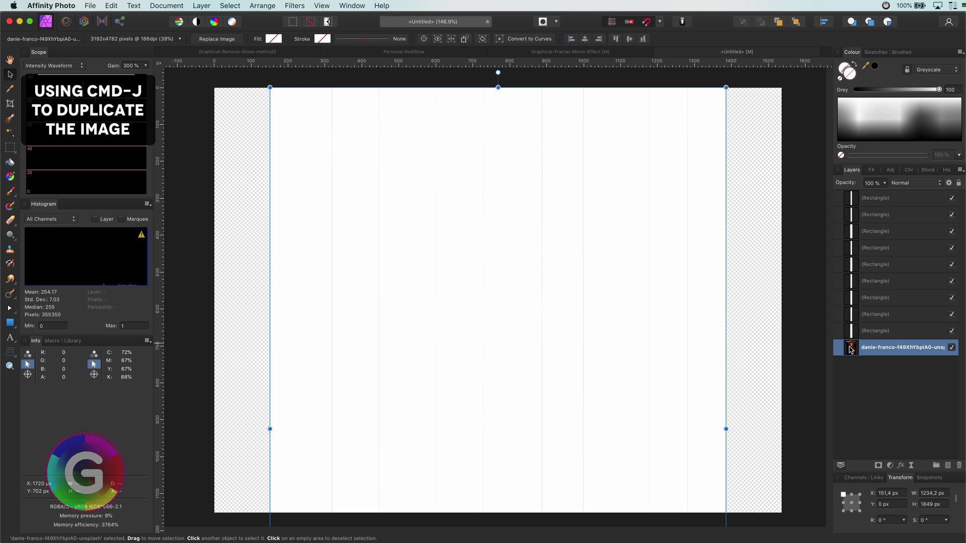
key(super+j)
key(super+j)
key(super+j)
key(super+j)
key(super+j)
key(super+j)
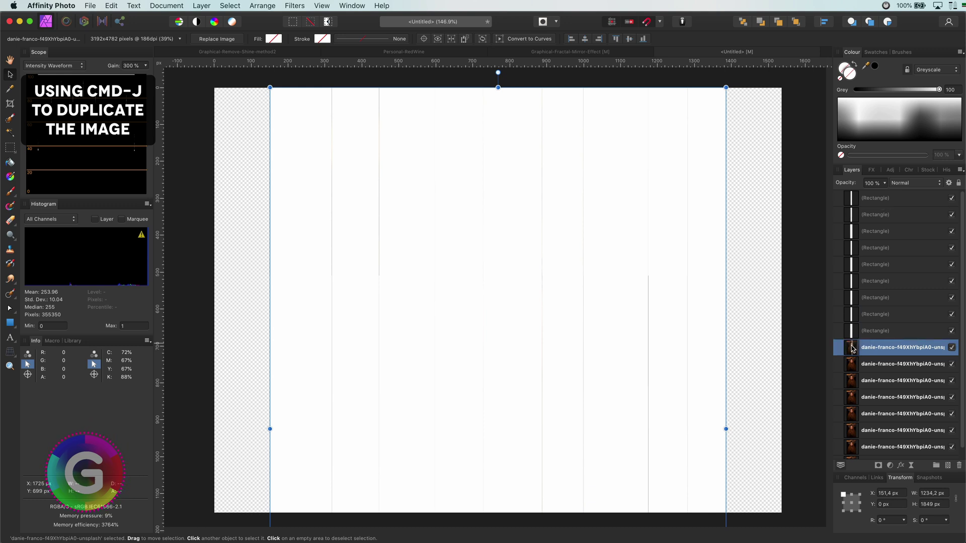
Step: Apply each rectangle as a mask to its own portrait copy, duplicating the image twice more to cover all nine strips
drag(851, 345, 852, 347)
drag(851, 211, 852, 348)
drag(852, 214, 805, 342)
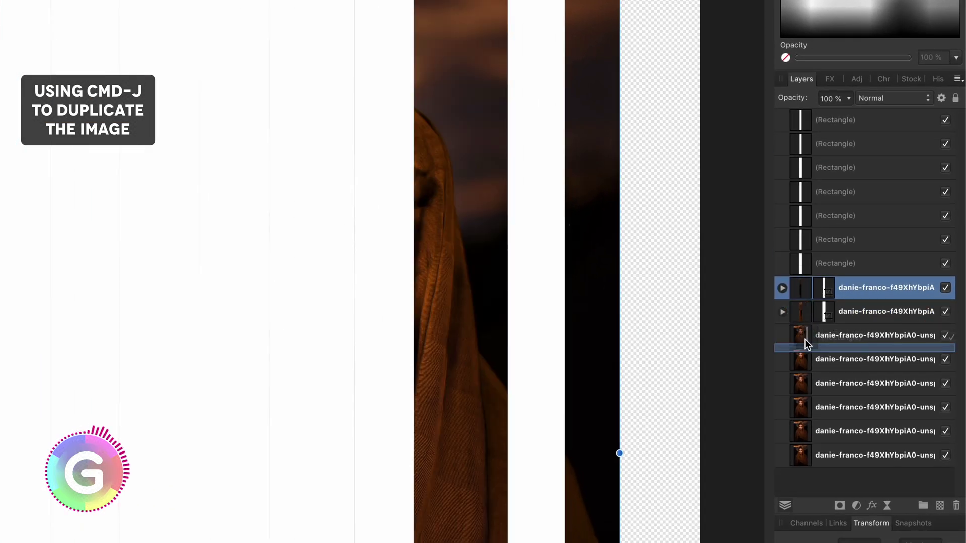
drag(797, 116, 807, 338)
click(808, 337)
key(super+j)
key(super+j)
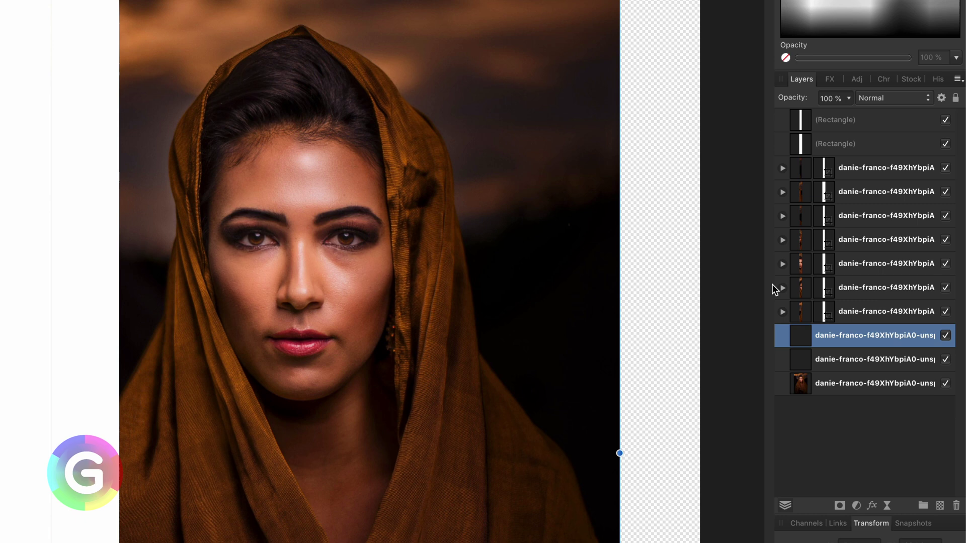
drag(800, 122, 802, 335)
Step: Group the nine masked portrait strips, leaving the original image outside the group
click(910, 331)
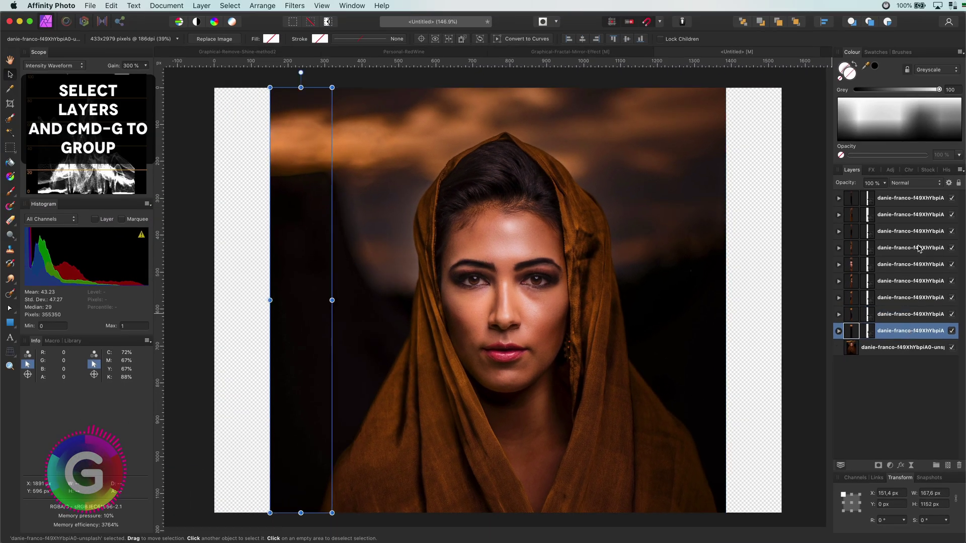
shift+click(911, 201)
key(super+g)
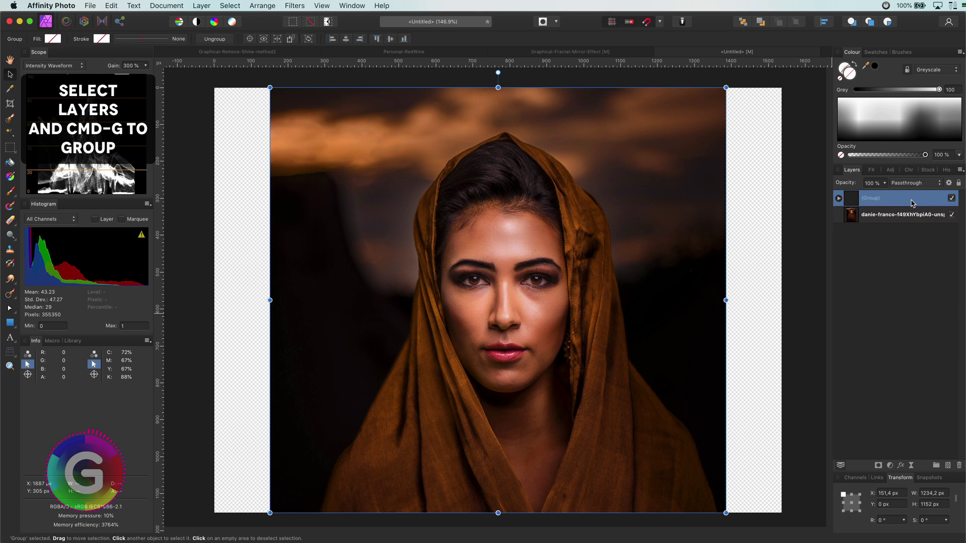
Step: Add a live Gaussian Blur filter inside the strip group and place it above all the strips
click(838, 198)
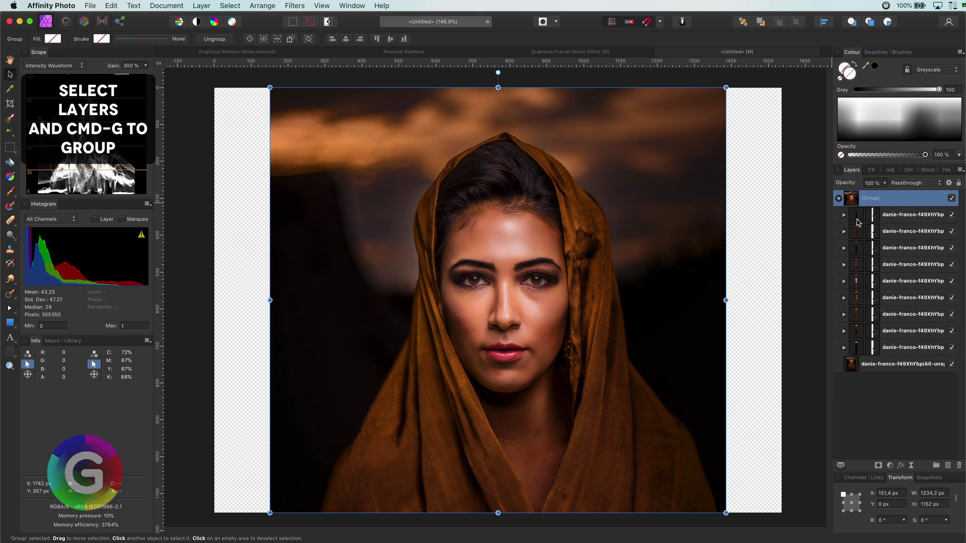
click(906, 214)
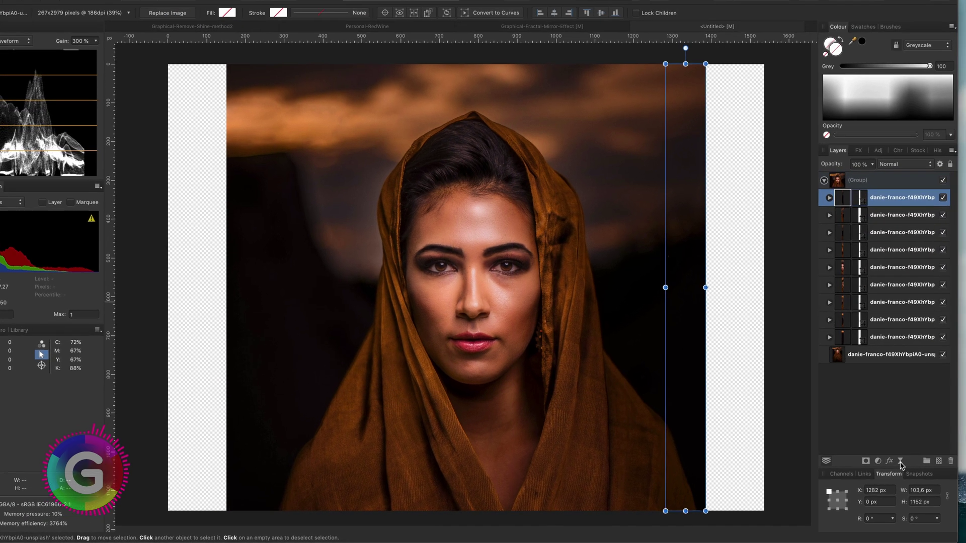
click(911, 466)
click(943, 473)
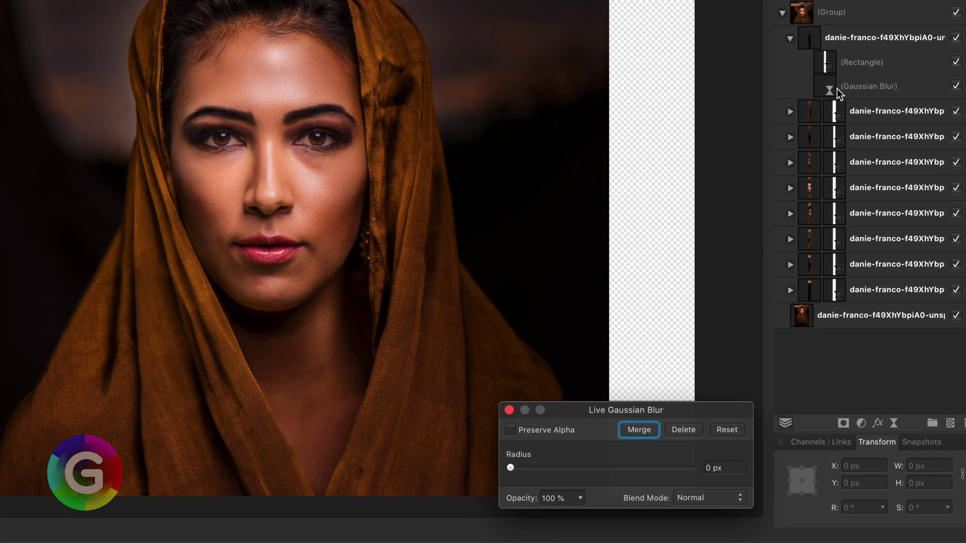
click(835, 88)
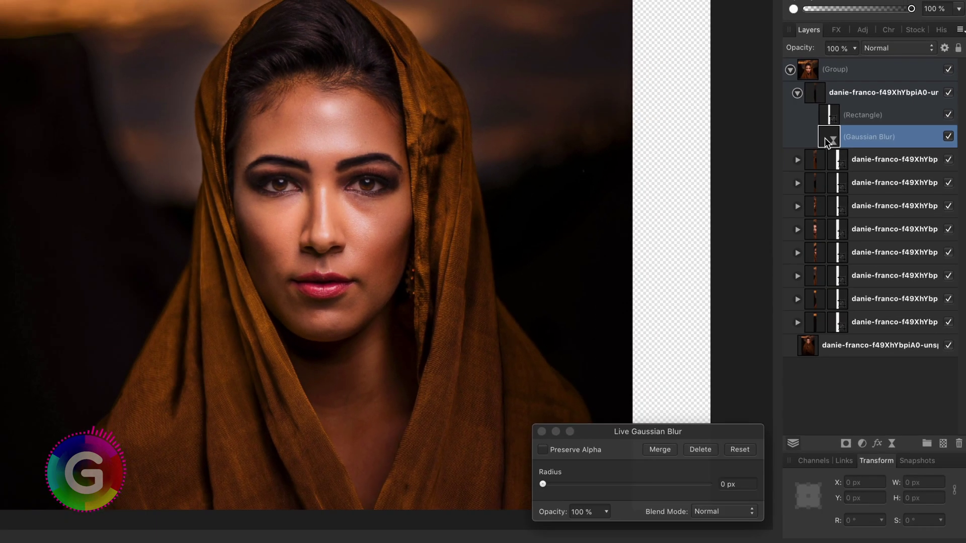
drag(825, 138, 873, 82)
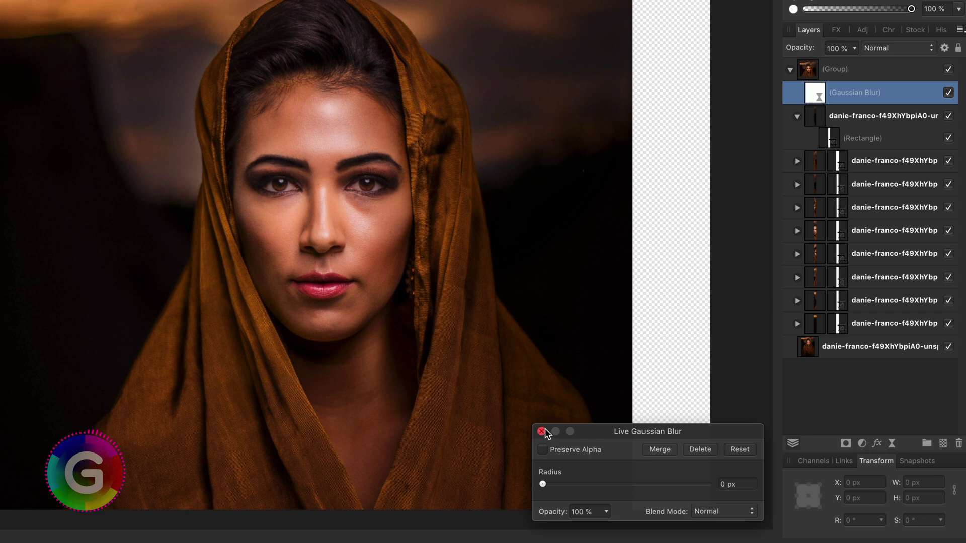
Step: Enable Preserve Alpha on the live Gaussian Blur and set its radius to 5.7 px
click(543, 450)
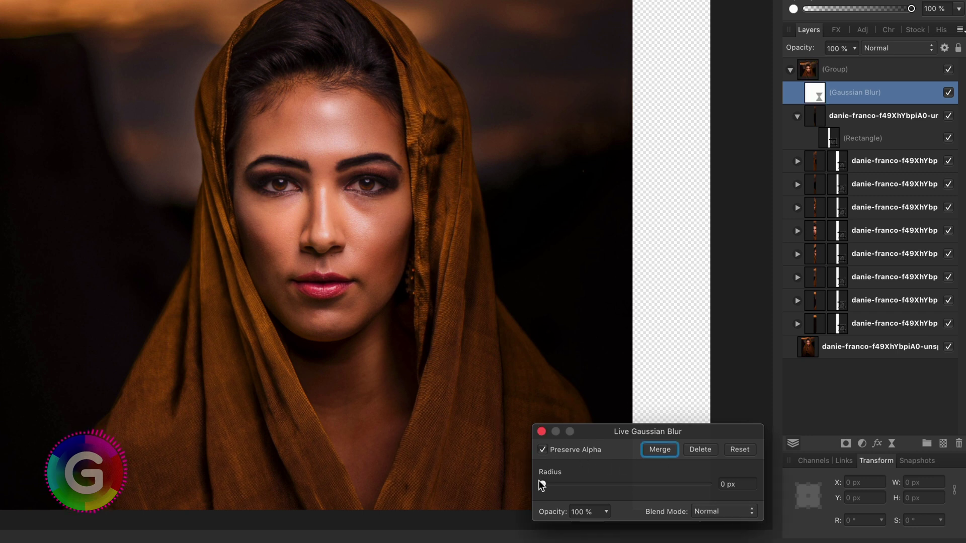
drag(571, 484, 598, 486)
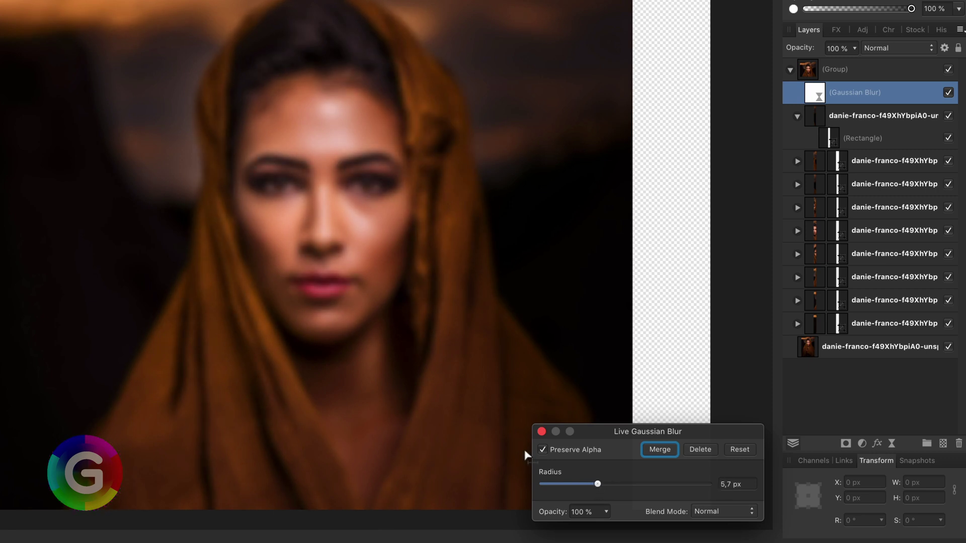
click(541, 431)
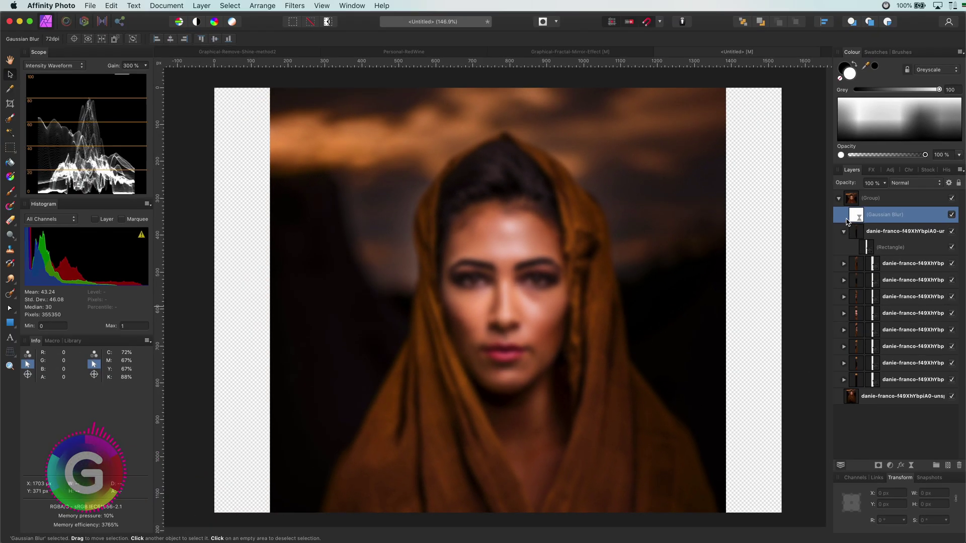
Step: Spread the outermost strips to the canvas edges and shift the strips right of the face farther right
click(844, 232)
drag(703, 353, 761, 354)
drag(288, 302, 226, 302)
click(619, 313)
click(676, 313)
drag(693, 318, 749, 319)
click(845, 286)
drag(562, 350, 587, 350)
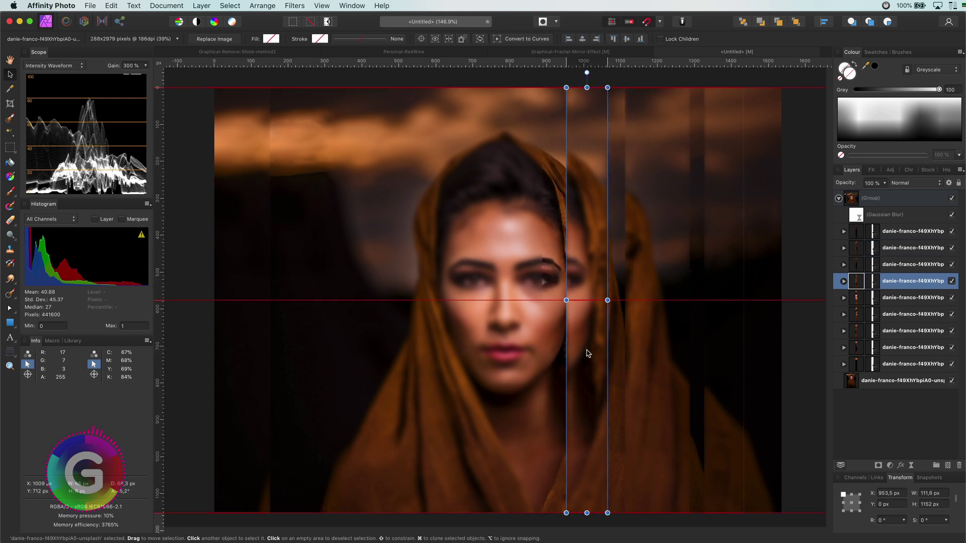
Step: Shift the strips left of the face farther left and align the outermost one with the canvas edge at X 0 px
drag(511, 350, 446, 350)
drag(388, 365, 296, 348)
click(333, 348)
key(super+z)
click(350, 336)
drag(350, 336, 321, 337)
click(855, 362)
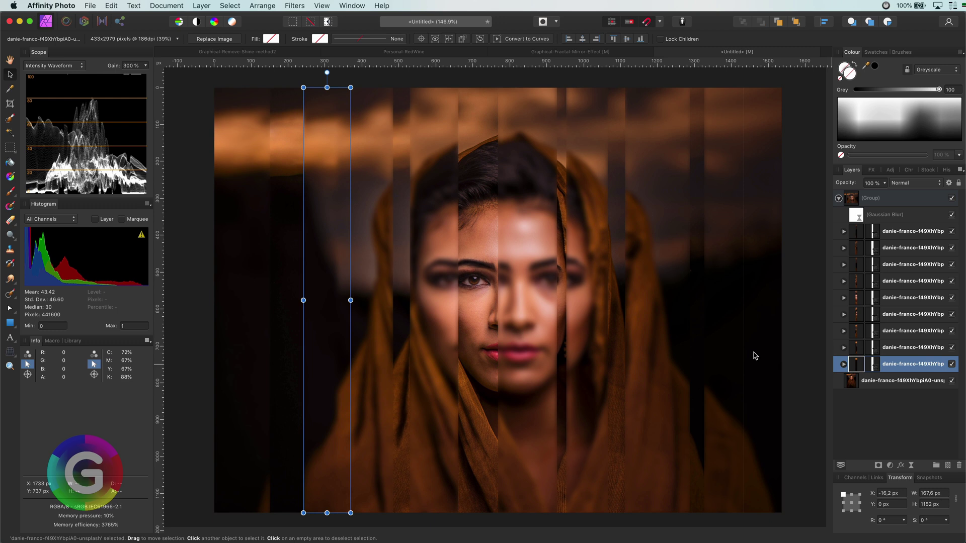
mouse_move(248, 367)
mouse_down()
mouse_move(224, 367)
mouse_move(247, 369)
mouse_up()
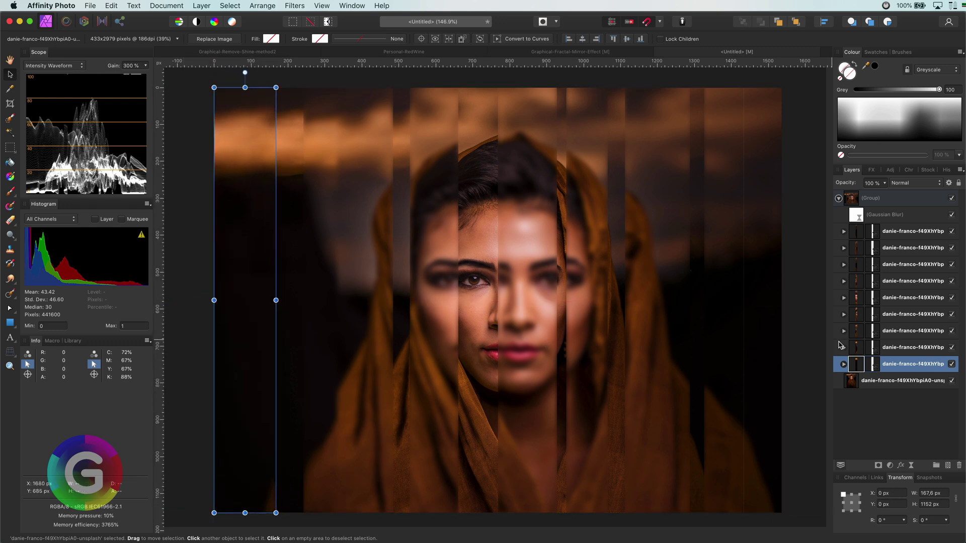
Step: Fine-tune the horizontal positions of the inner strips, placing the third strip from the left at about X 310 px
click(527, 350)
mouse_move(586, 388)
mouse_down()
mouse_move(623, 391)
mouse_move(589, 389)
mouse_up()
double_click(588, 369)
drag(647, 368, 656, 369)
mouse_move(588, 368)
mouse_down()
mouse_move(604, 368)
mouse_move(586, 367)
mouse_up()
click(638, 371)
drag(439, 351, 371, 351)
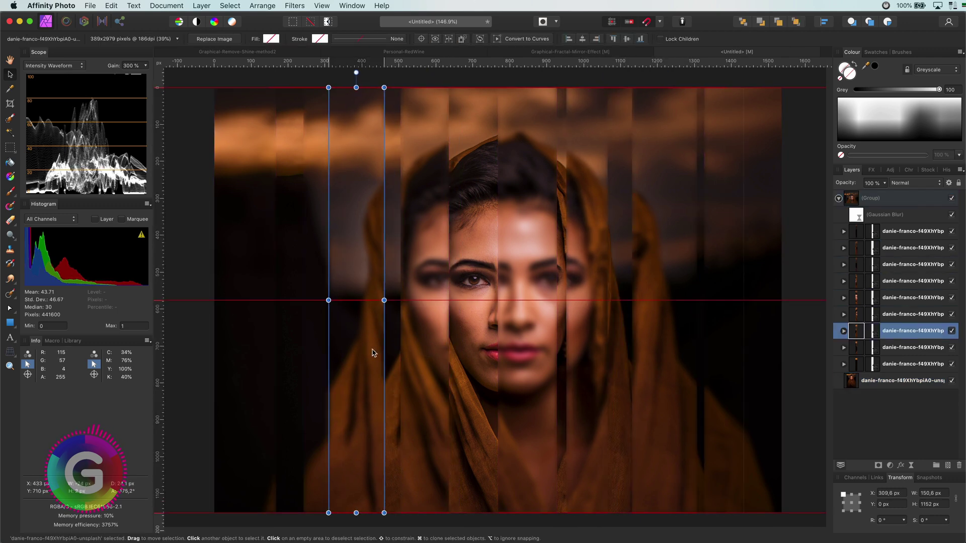
click(692, 388)
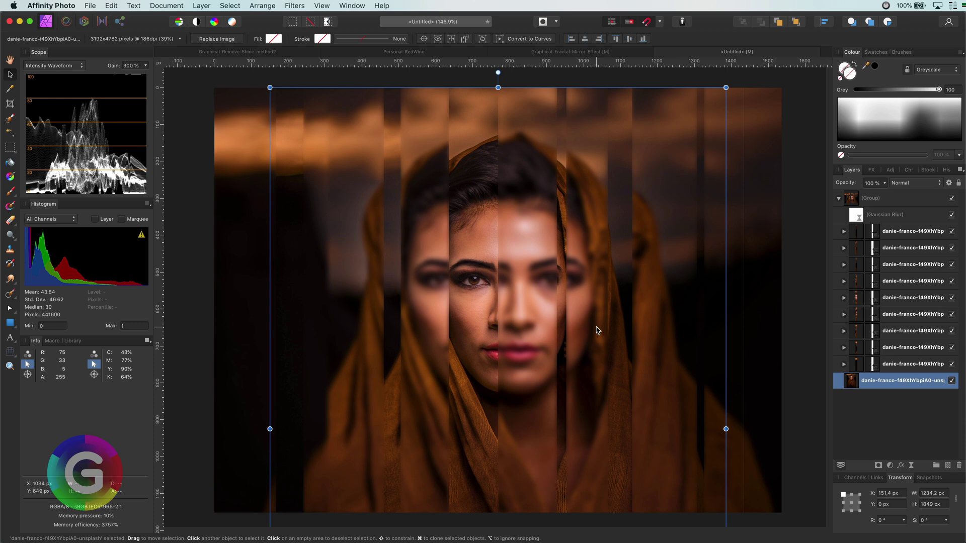
click(625, 333)
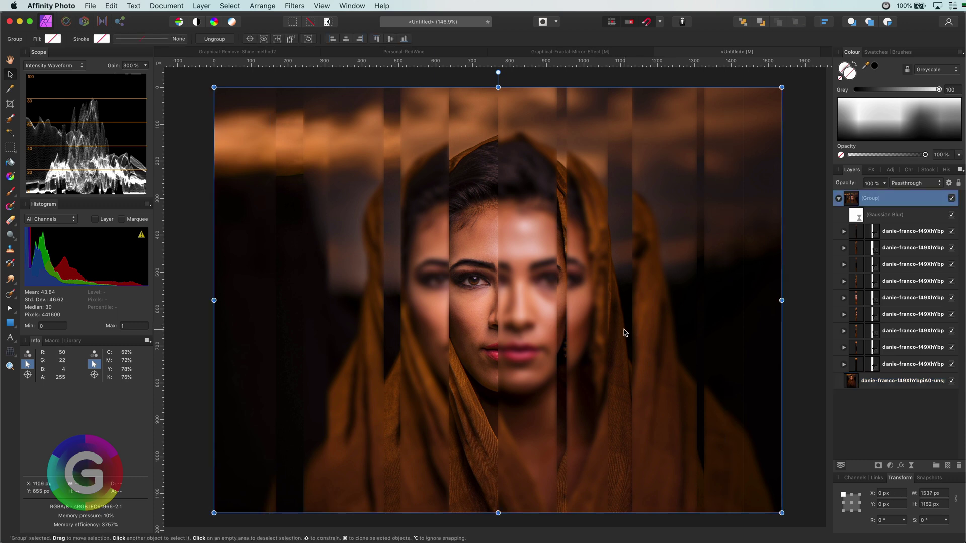
Step: Brighten the background portrait with a Curves adjustment, moving the white point to X 0.875 and a midtone point to X 0.406, Y 0.547
click(853, 384)
click(890, 465)
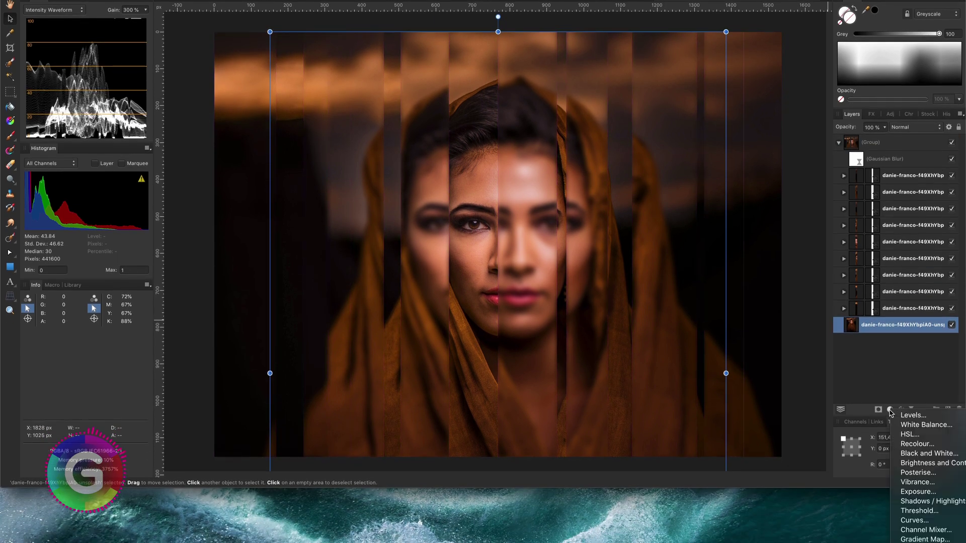
click(928, 521)
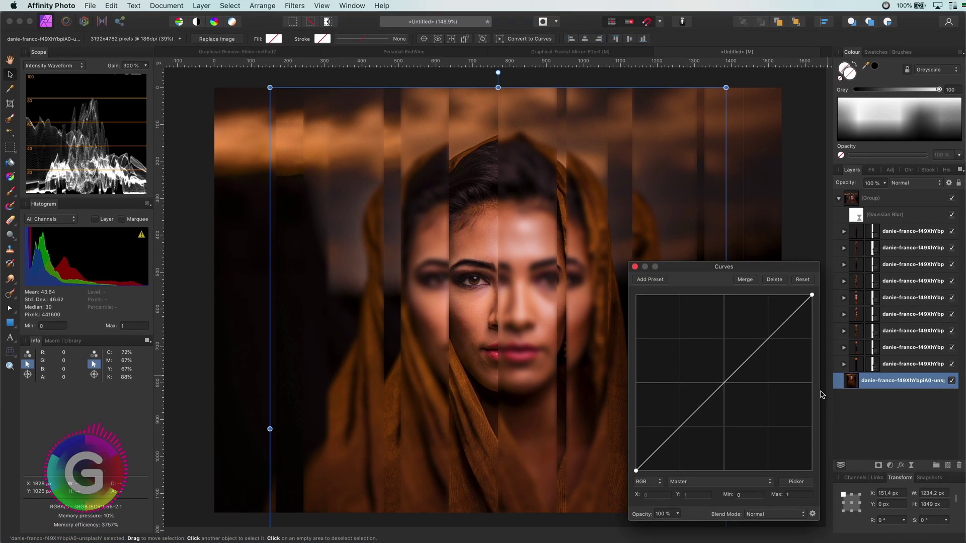
mouse_move(722, 385)
mouse_down()
mouse_move(718, 371)
mouse_move(640, 470)
mouse_move(725, 384)
mouse_up()
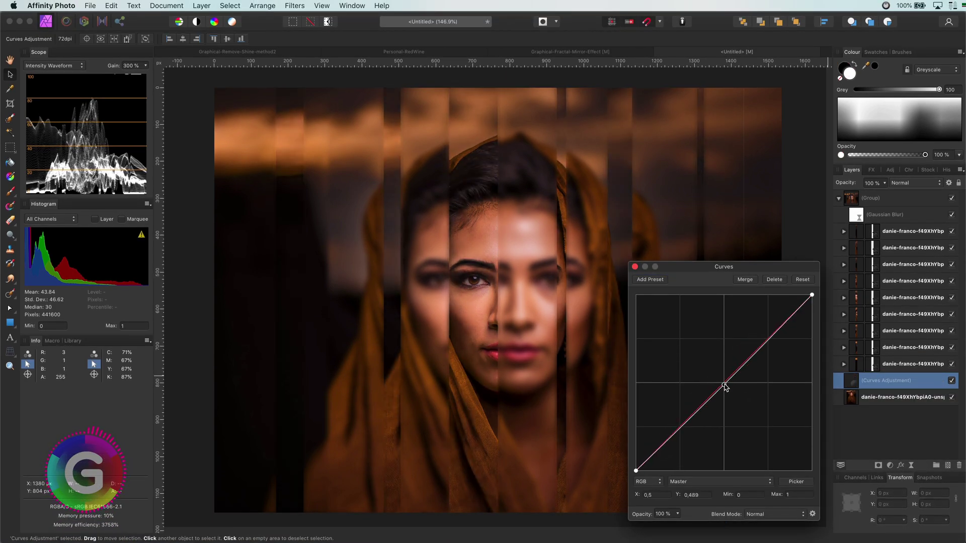
drag(811, 296, 790, 296)
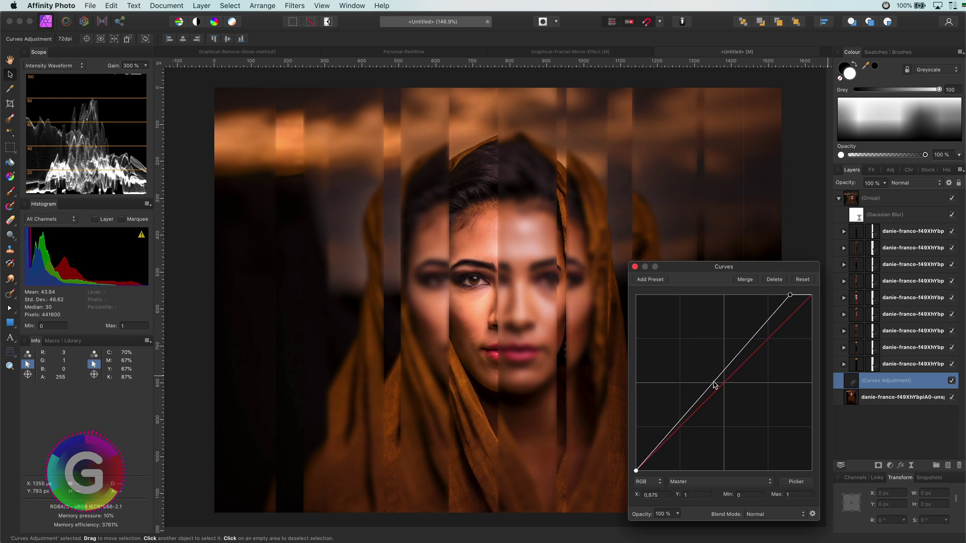
drag(715, 384, 708, 378)
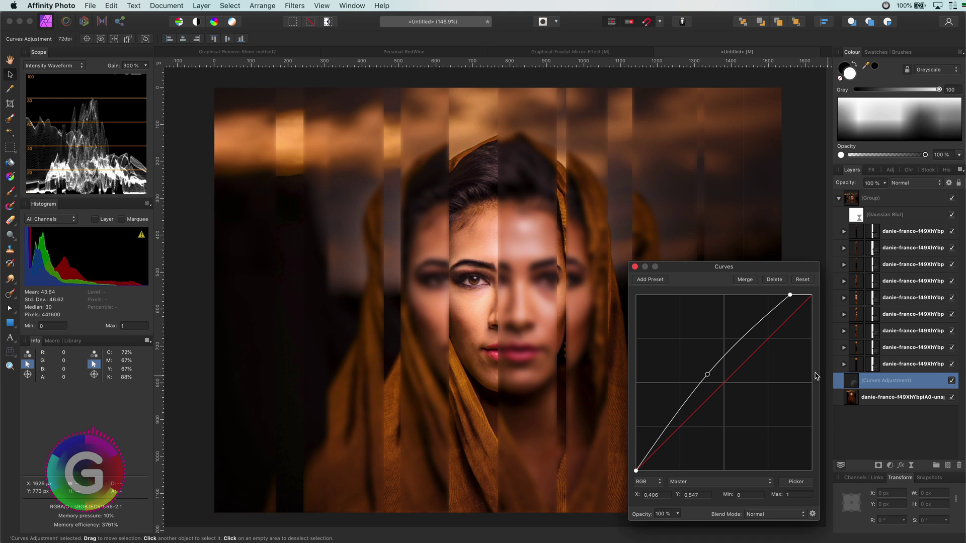
click(635, 267)
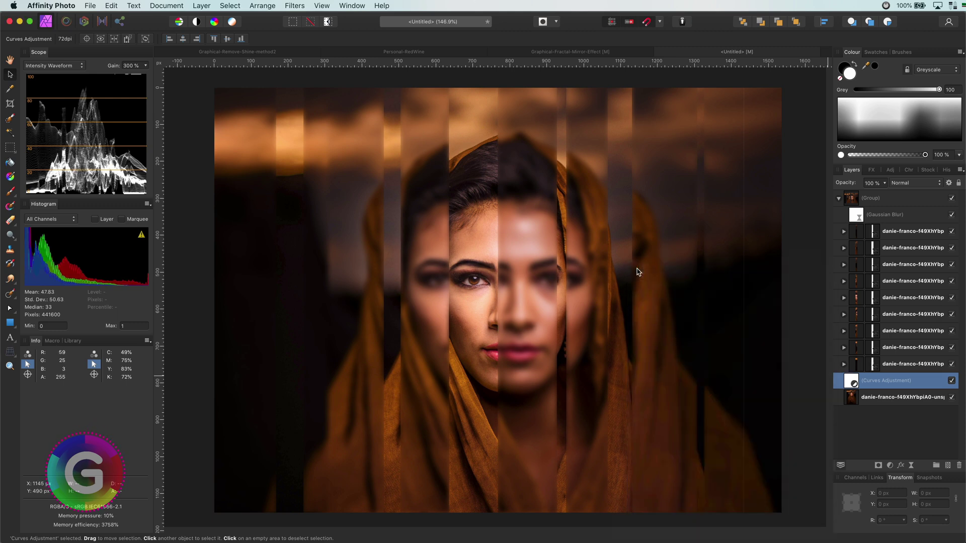
Step: Reduce the opacity of the blurred strip group to 88%
click(761, 290)
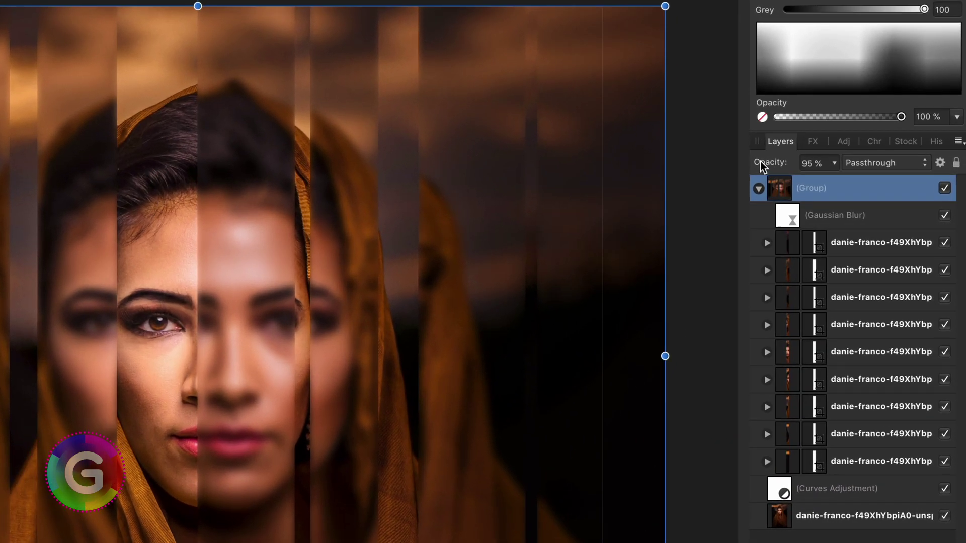
mouse_move(760, 162)
mouse_down()
mouse_move(750, 161)
mouse_move(760, 159)
mouse_up()
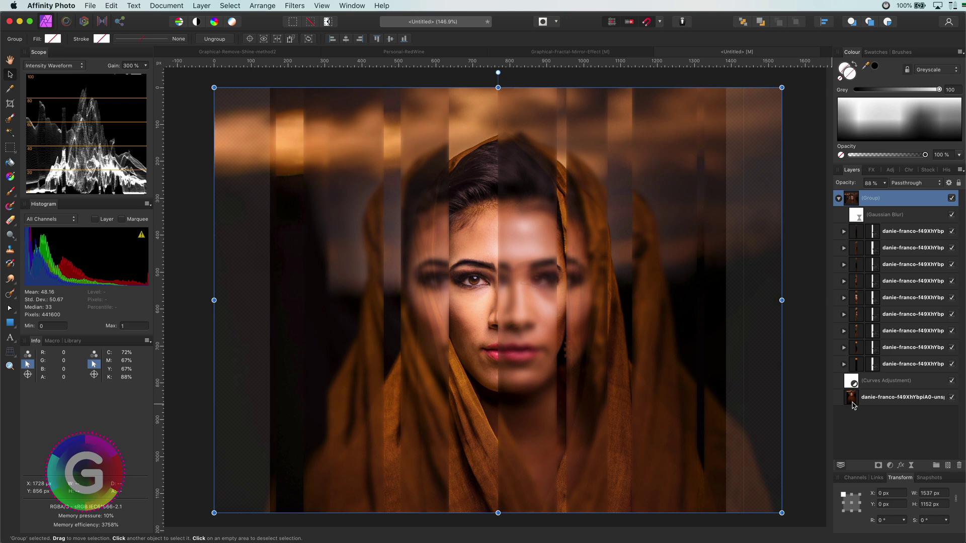
Step: Duplicate the background portrait layer beneath the Curves adjustment
click(854, 405)
key(super+j)
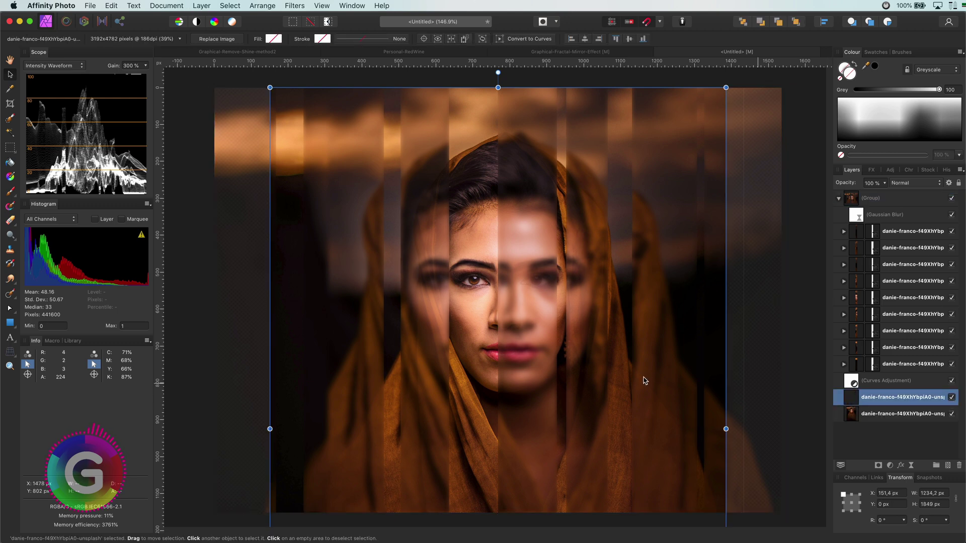
scroll(643, 384, down, 5)
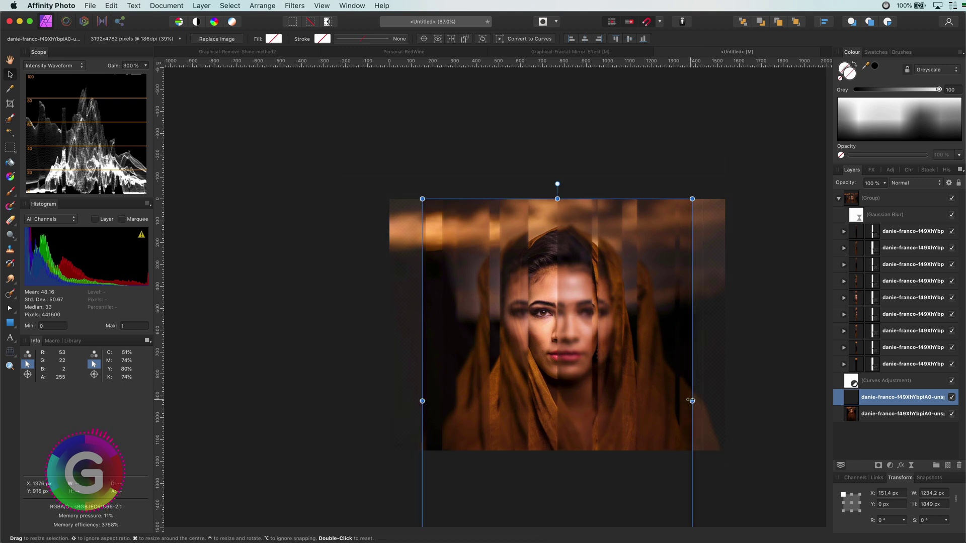
drag(692, 401, 722, 401)
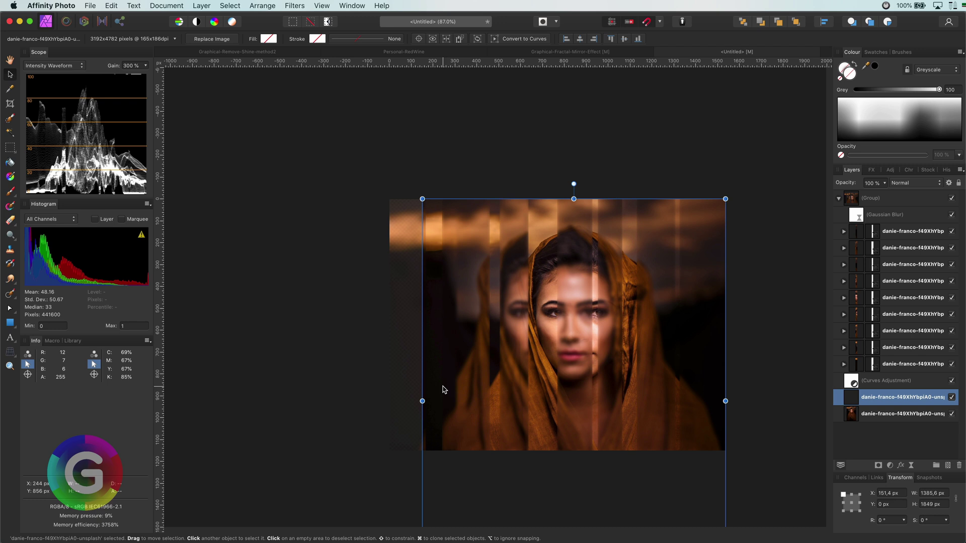
key(super+z)
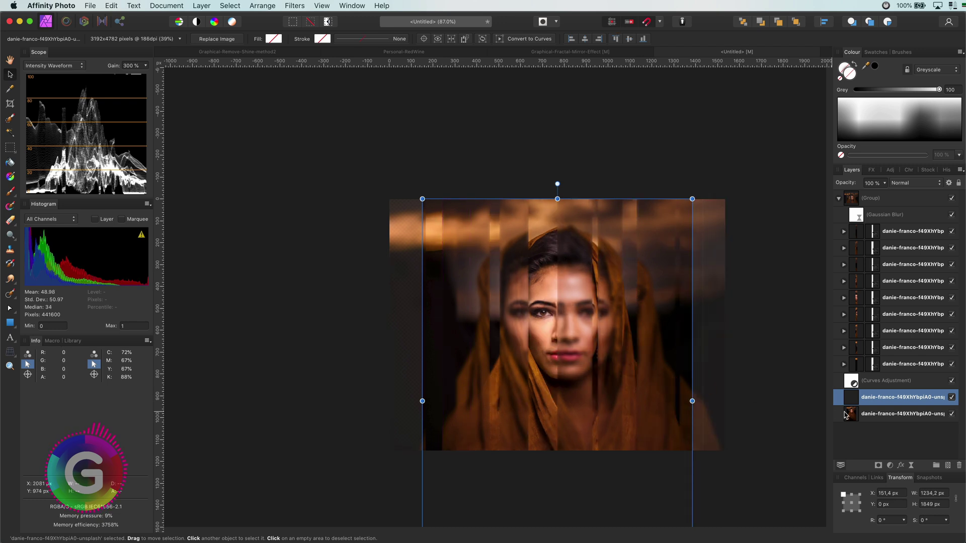
Step: Stretch the bottommost portrait layer horizontally to both canvas edges, at X 0 px and 1537 px wide
click(854, 414)
drag(689, 401, 725, 401)
drag(422, 401, 388, 401)
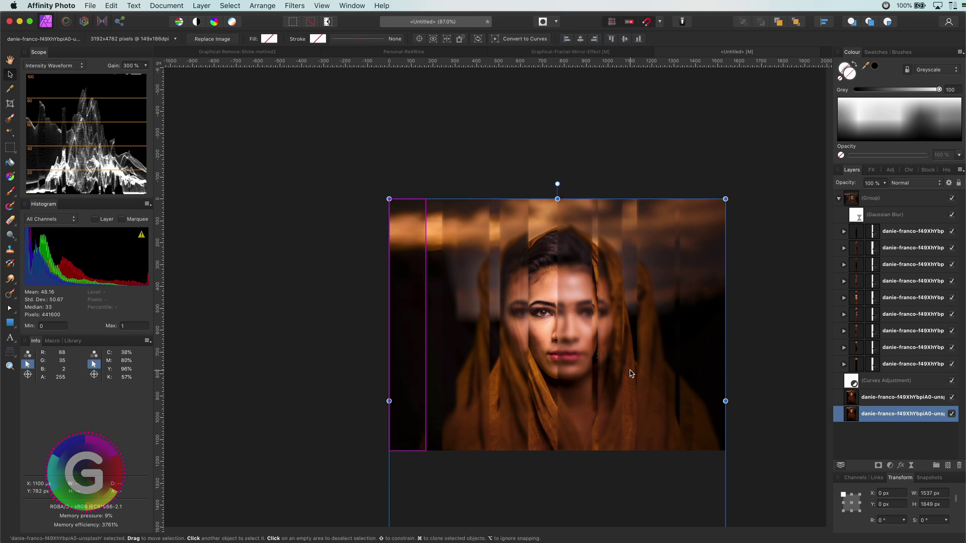
Step: Set the blurred strip group to Normal blend mode with 95% opacity
key(super+0)
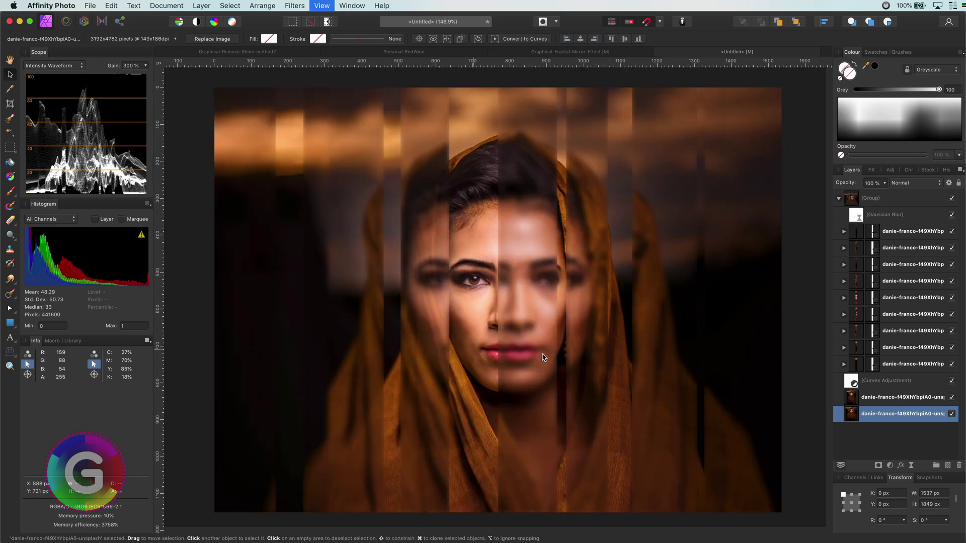
click(854, 200)
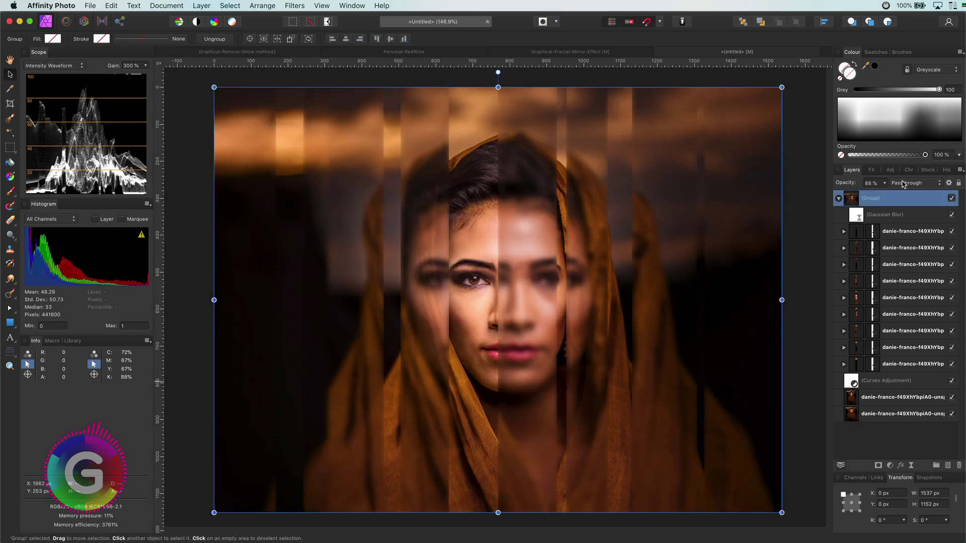
drag(840, 182, 843, 182)
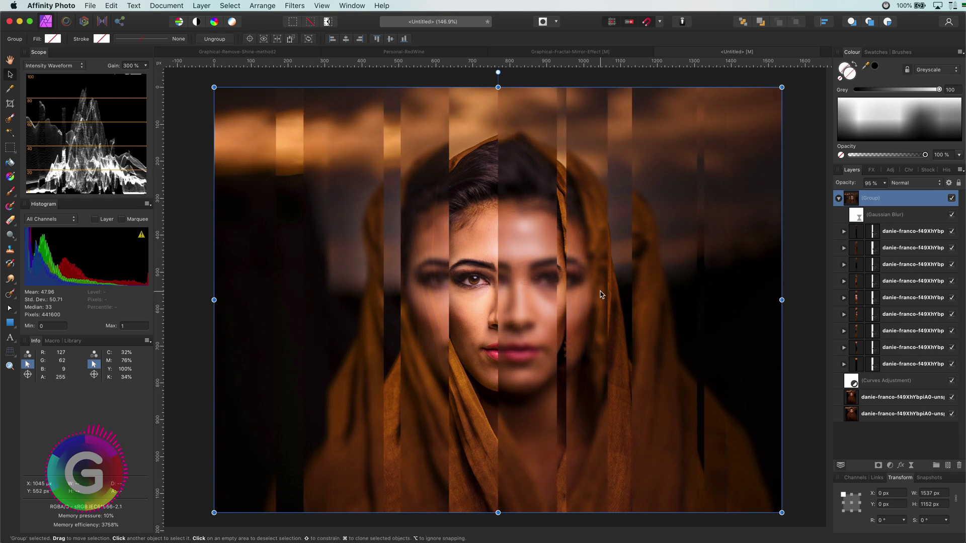
Step: Shift the blurred strips over the portrait's right half and narrow the one beside the face's centre to widen the gaps
mouse_move(591, 291)
mouse_down()
mouse_move(603, 277)
mouse_move(590, 276)
mouse_up()
drag(719, 295, 727, 294)
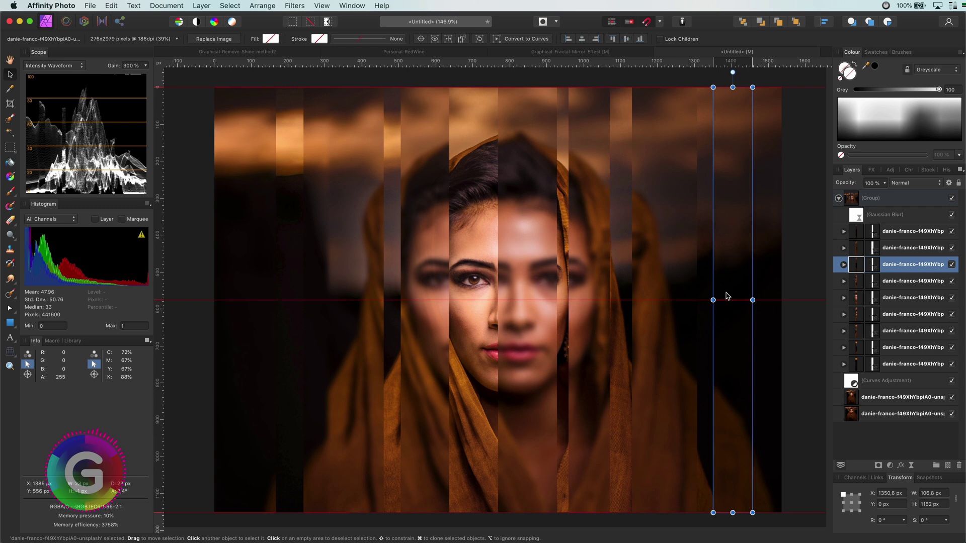
drag(657, 293, 664, 293)
drag(594, 296, 545, 299)
click(538, 299)
click(720, 358)
click(792, 359)
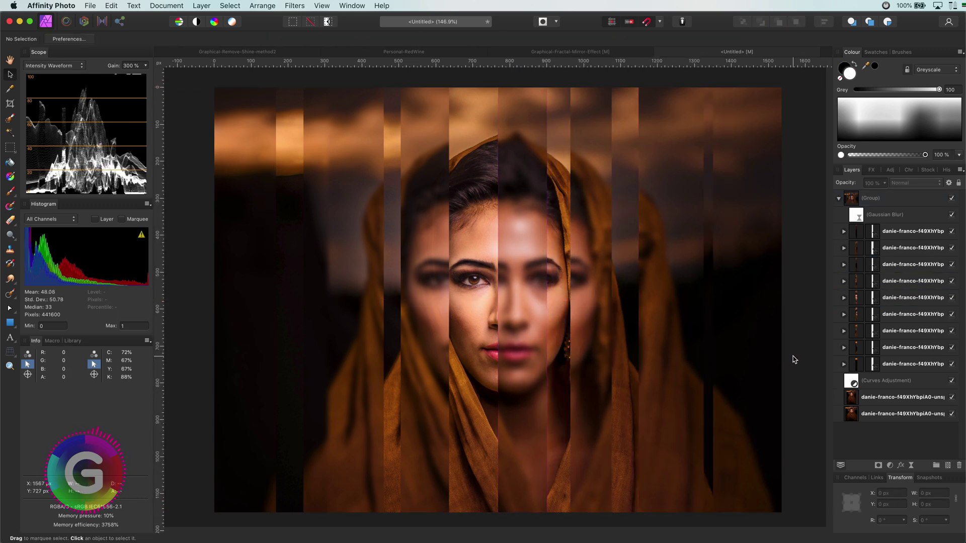
Step: Narrow the two blurred strips left of the face and nudge the outer one slightly toward the face
click(422, 326)
drag(401, 300, 407, 299)
click(374, 300)
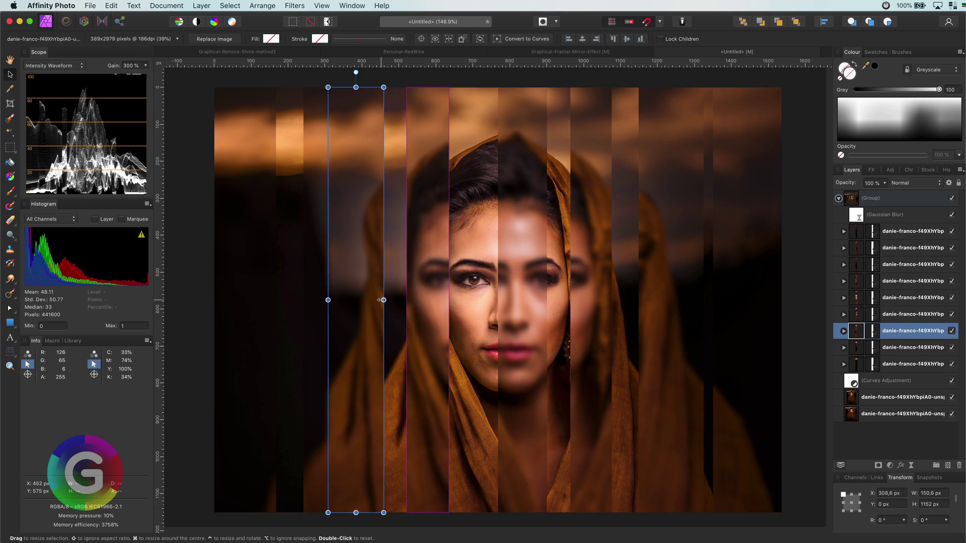
drag(328, 300, 341, 299)
drag(364, 312, 369, 313)
click(796, 385)
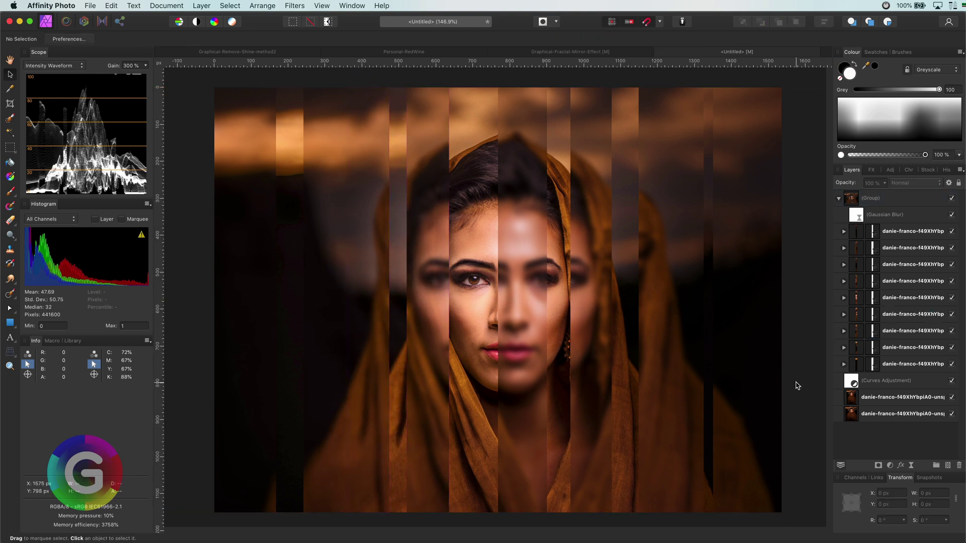
Step: Draw a white rectangle without stroke along the portrait's left edge, about 146 px wide and stretched to the full 1152 px canvas height
click(854, 218)
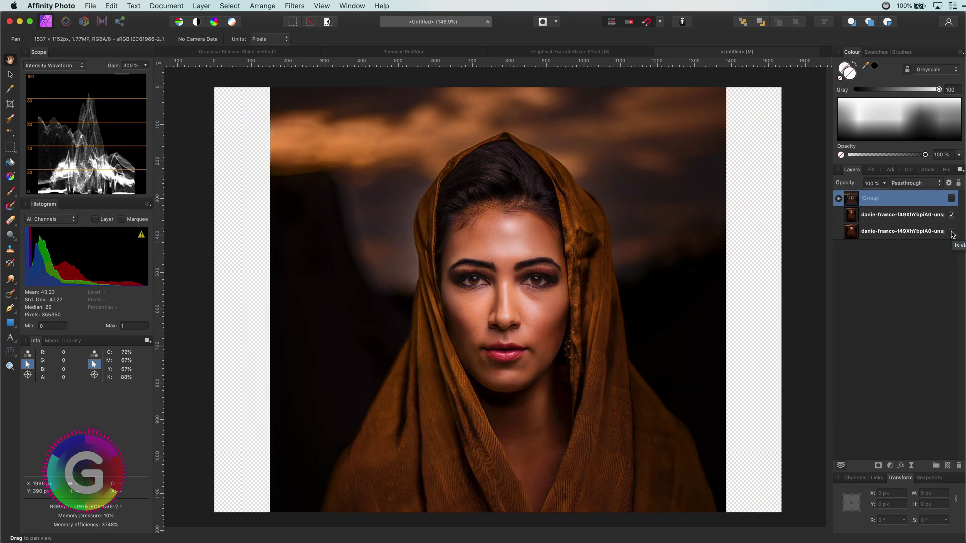
click(10, 322)
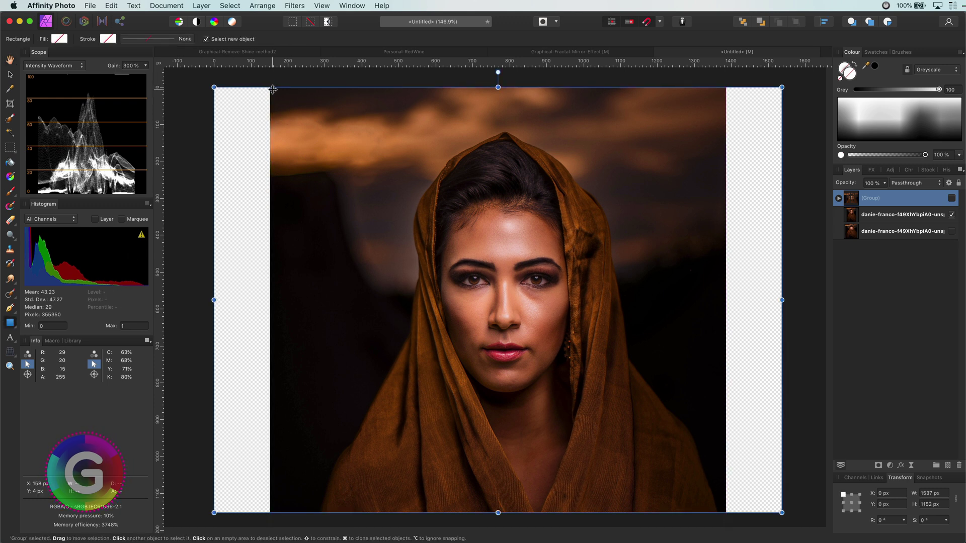
mouse_move(270, 93)
mouse_down()
mouse_move(309, 105)
mouse_move(341, 375)
mouse_move(323, 522)
mouse_move(324, 506)
mouse_up()
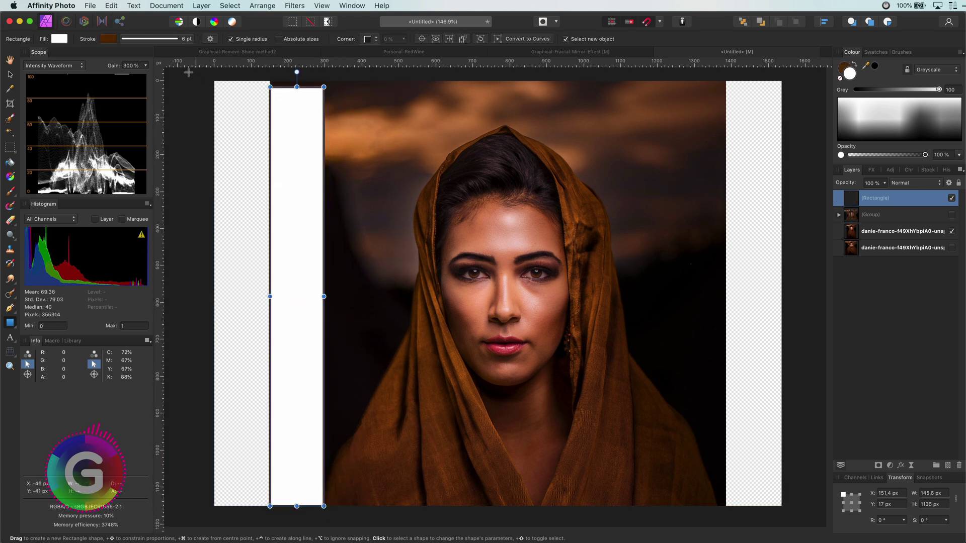
click(149, 39)
click(124, 56)
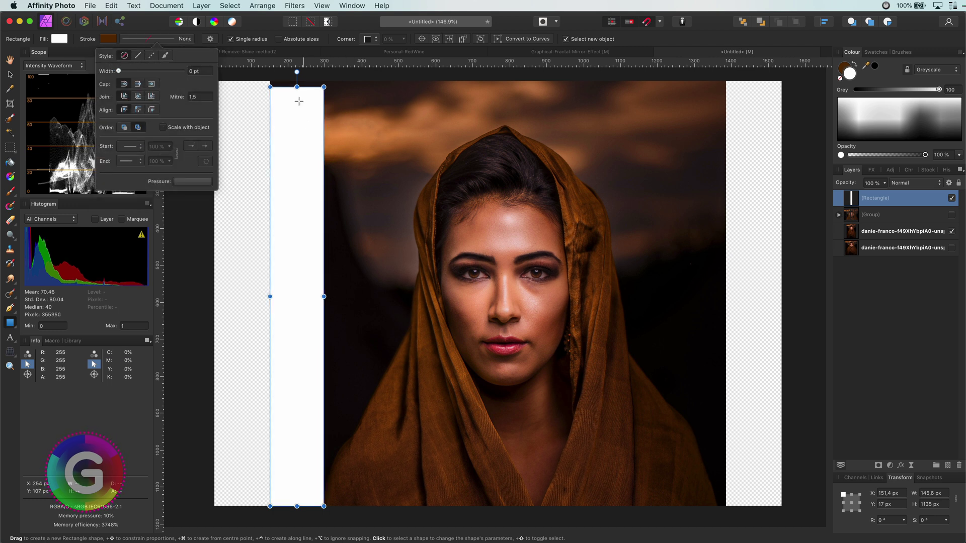
click(10, 74)
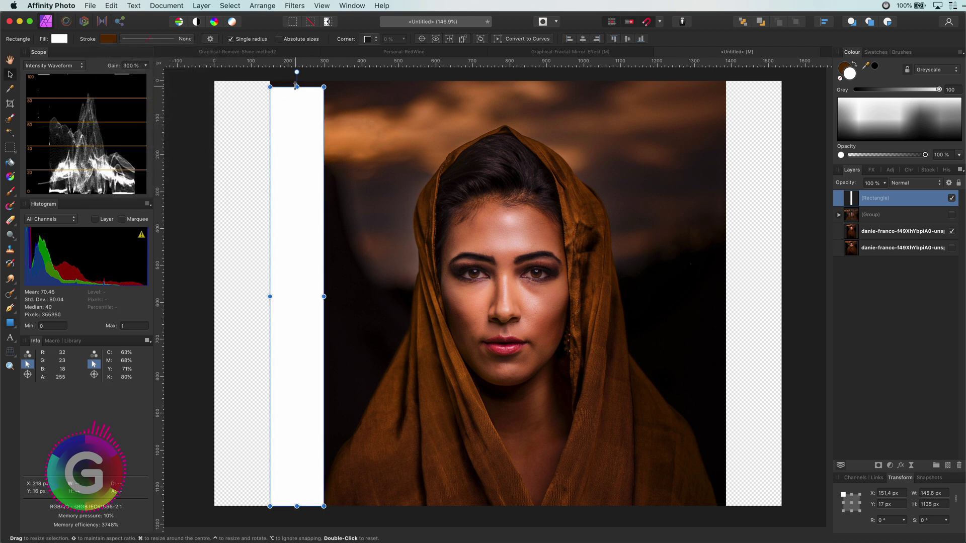
drag(296, 84, 297, 80)
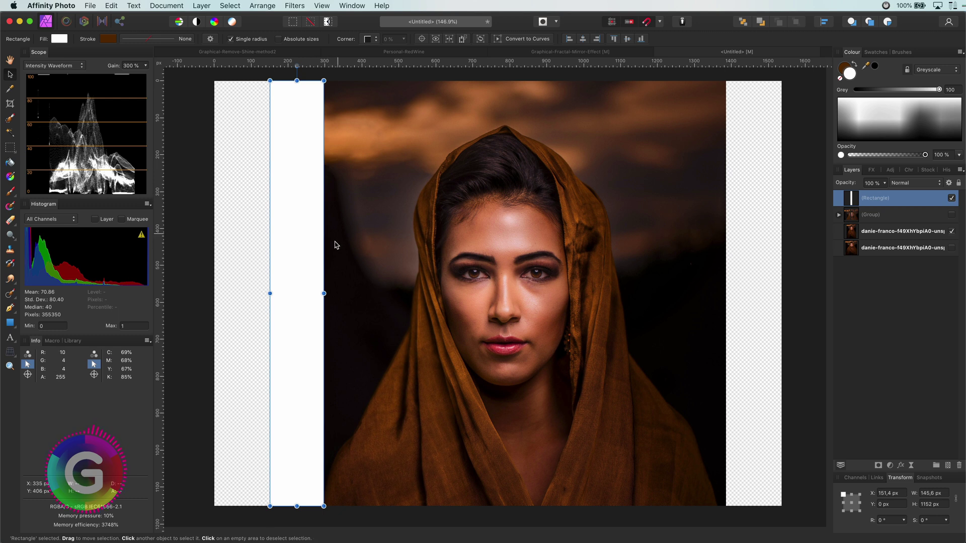
Step: Duplicate the rectangle into eight adjoining strips and stretch them together to the portrait's right edge
key(super+j)
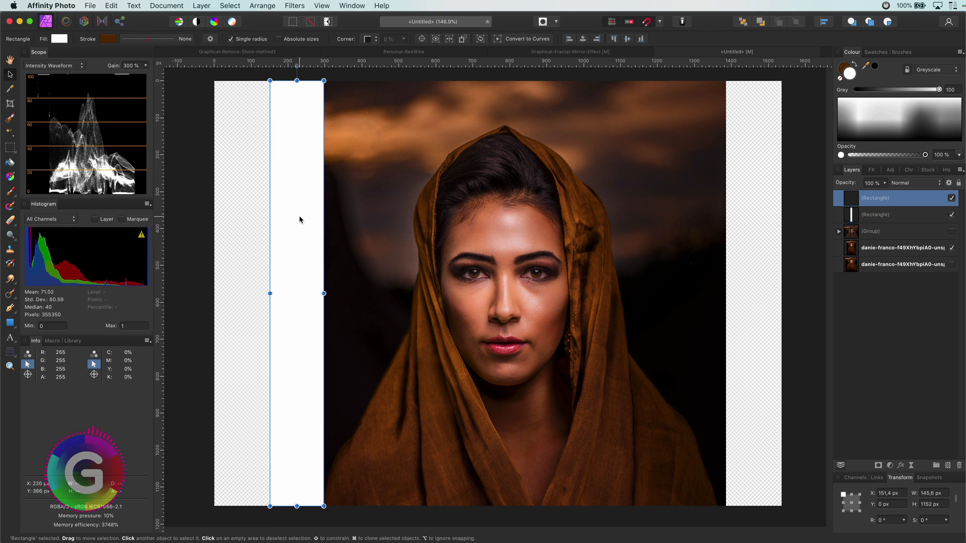
drag(286, 231, 336, 235)
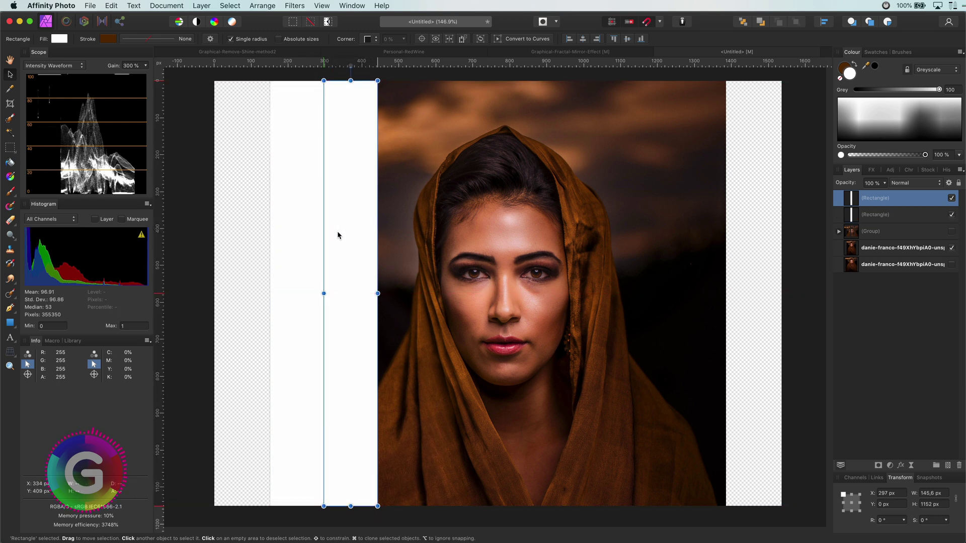
key(super+j)
key(super+j)
key(super+j)
key(super+j)
key(super+j)
key(super+j)
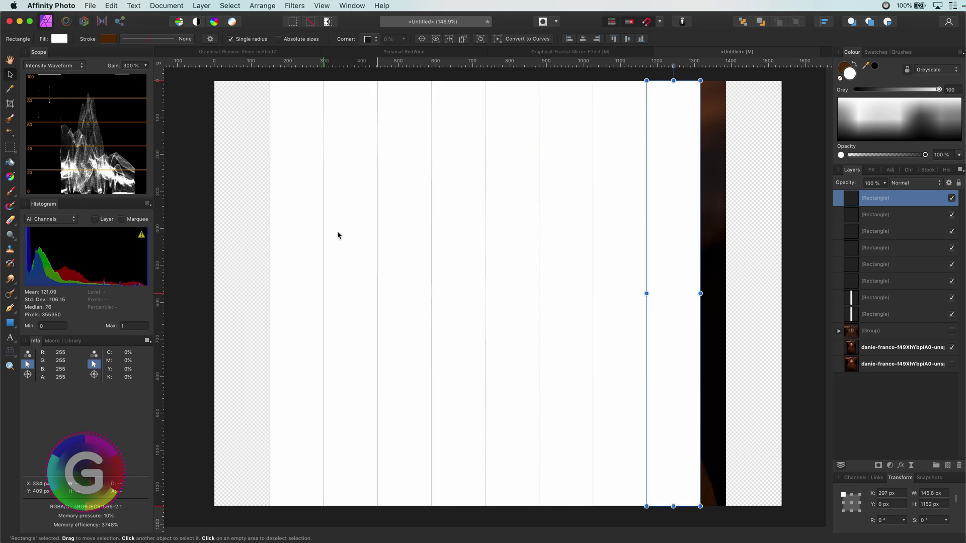
key(super+a)
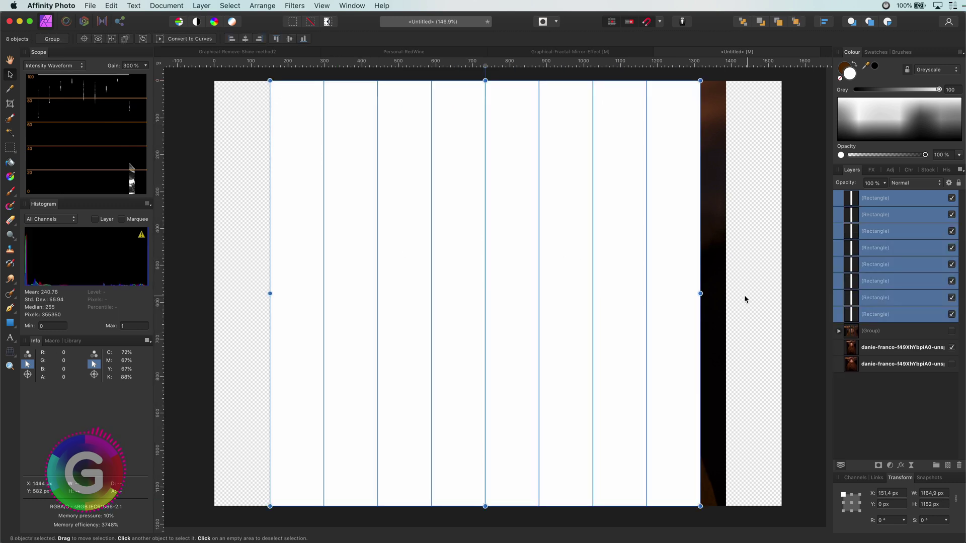
drag(700, 293, 725, 293)
Step: Duplicate the visible portrait layer five times to provide copies for the rectangles
click(880, 346)
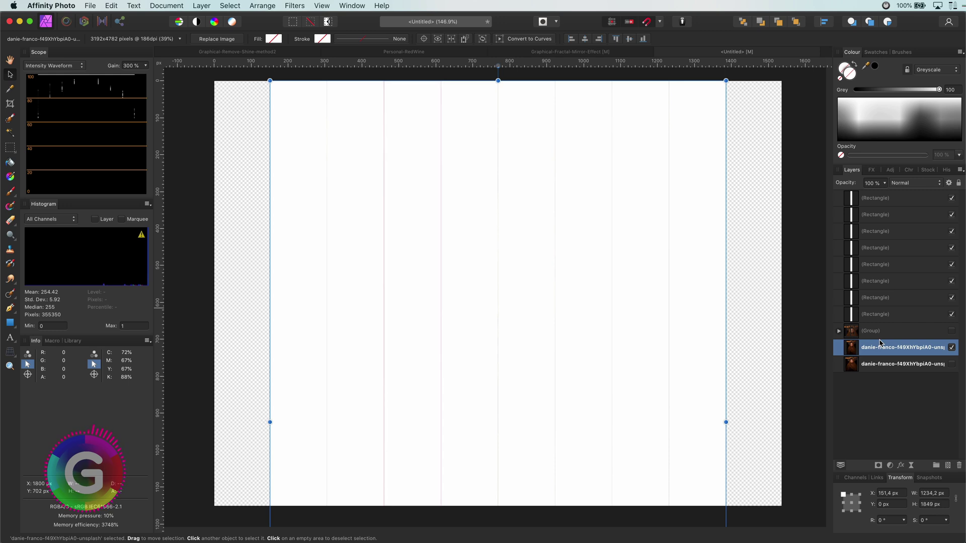
key(super+j)
key(super+j)
key(super+j)
key(super+j)
key(super+j)
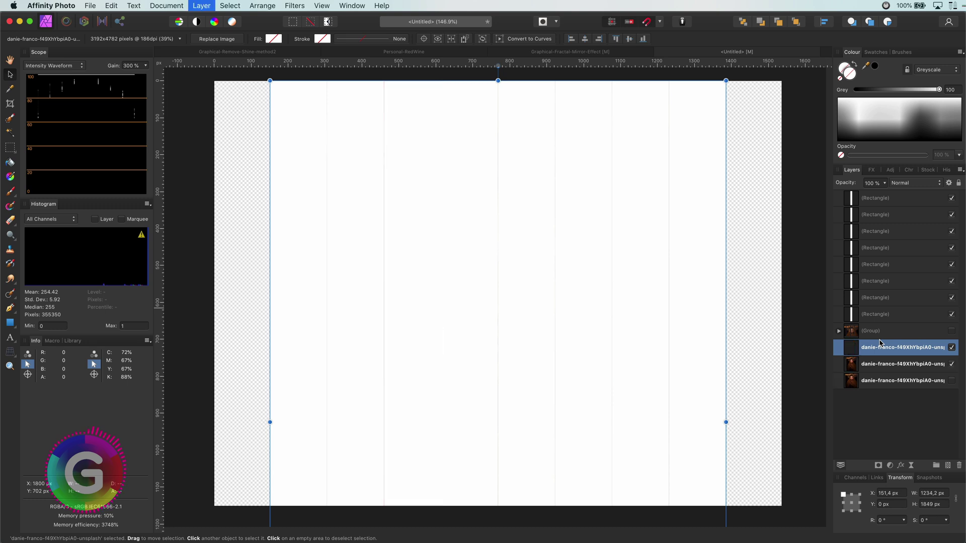
Step: Mask five of the portrait copies with one rectangle each, taking the rectangles from the top of the stack
drag(855, 200, 855, 347)
drag(851, 200, 853, 363)
drag(858, 196, 851, 364)
drag(856, 198, 851, 355)
drag(861, 198, 856, 349)
Step: Duplicate the unmasked portrait three more times and mask the new copies with the remaining rectangles
click(867, 362)
key(super+j)
key(super+j)
key(super+j)
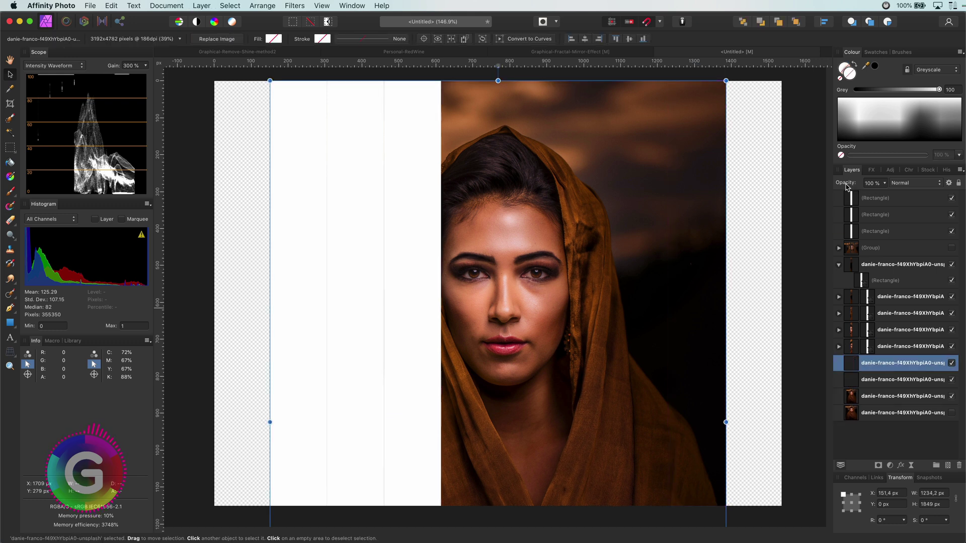
drag(852, 195, 856, 365)
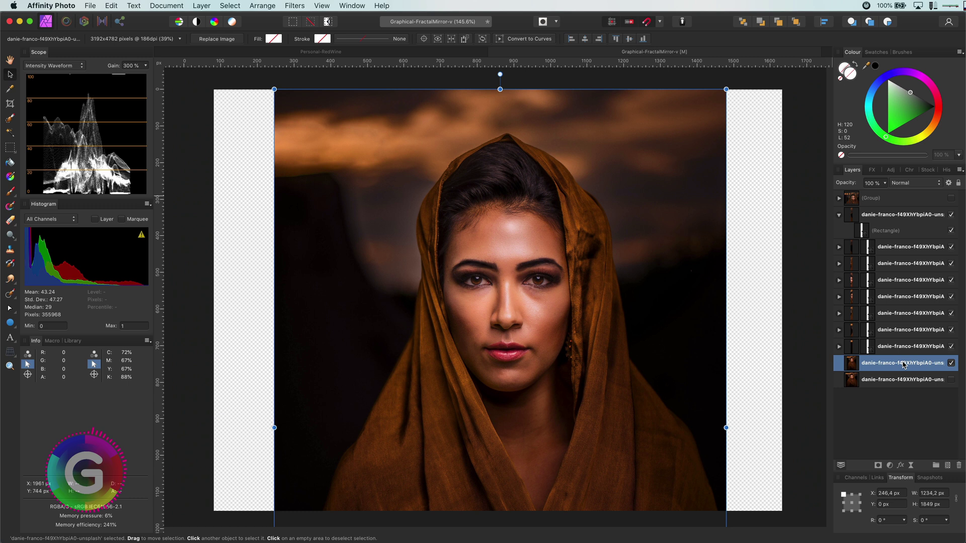
Step: Group the eight masked portrait strips and duplicate the group
click(839, 218)
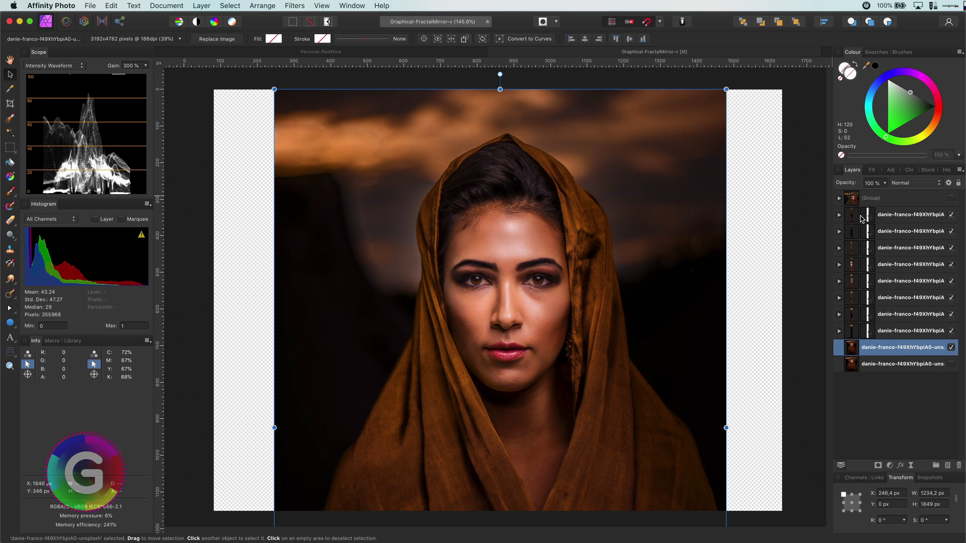
click(851, 217)
shift+click(857, 336)
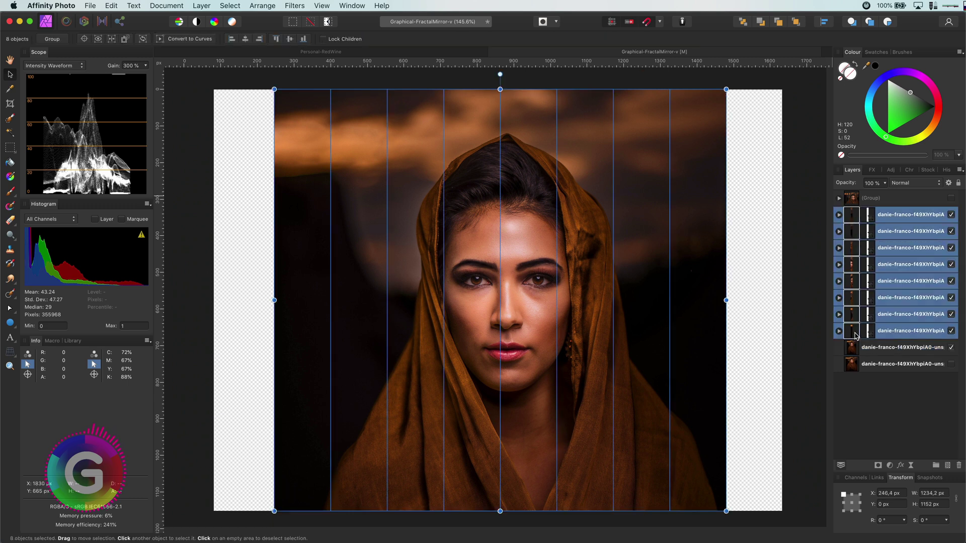
key(super+g)
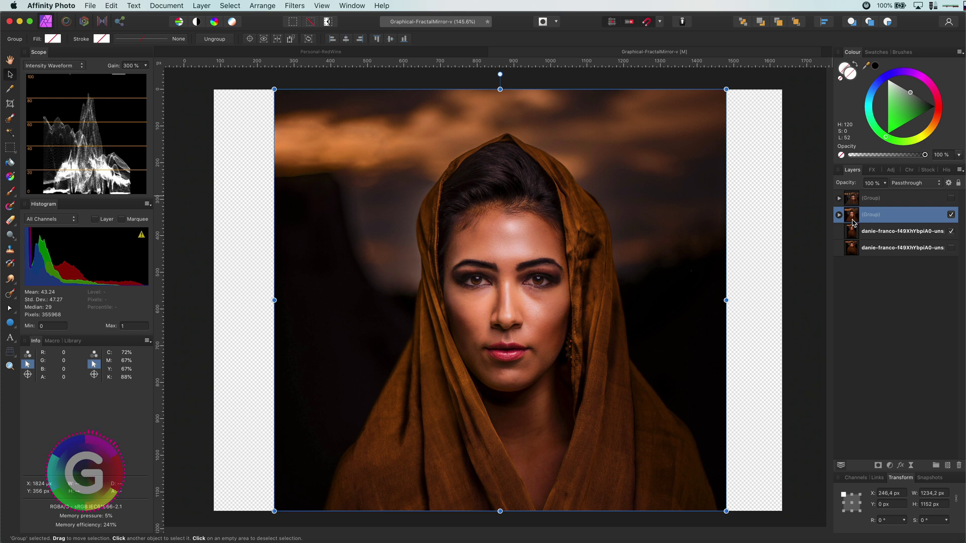
key(super+j)
Step: Apply a live Gaussian Blur with Preserve Alpha to all strips in the lower group and hide that group
click(850, 232)
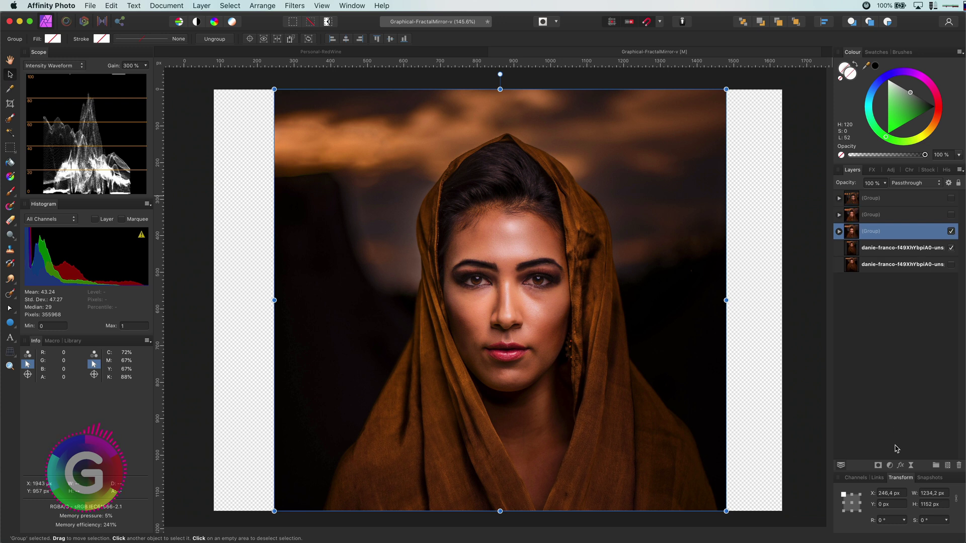
click(901, 466)
click(931, 465)
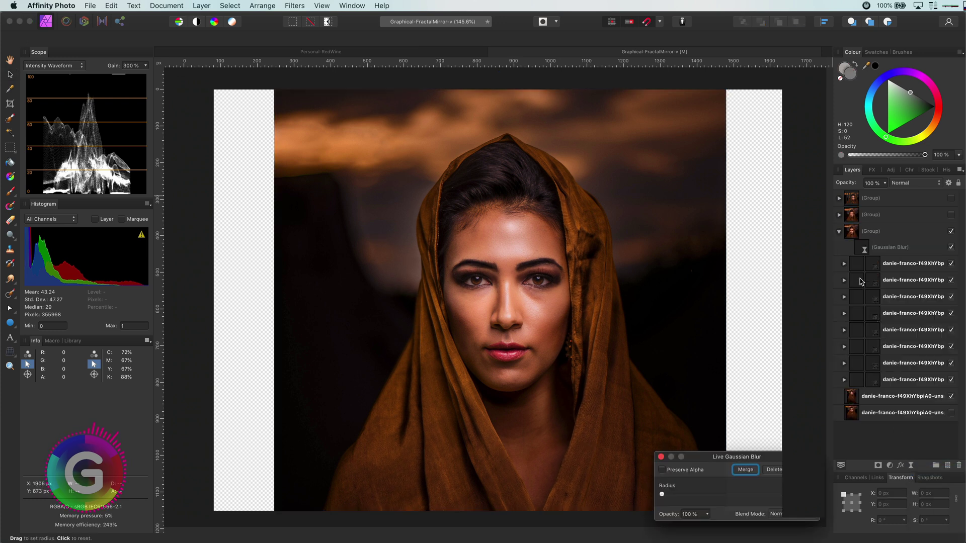
click(866, 249)
click(661, 469)
drag(662, 494, 712, 498)
click(661, 457)
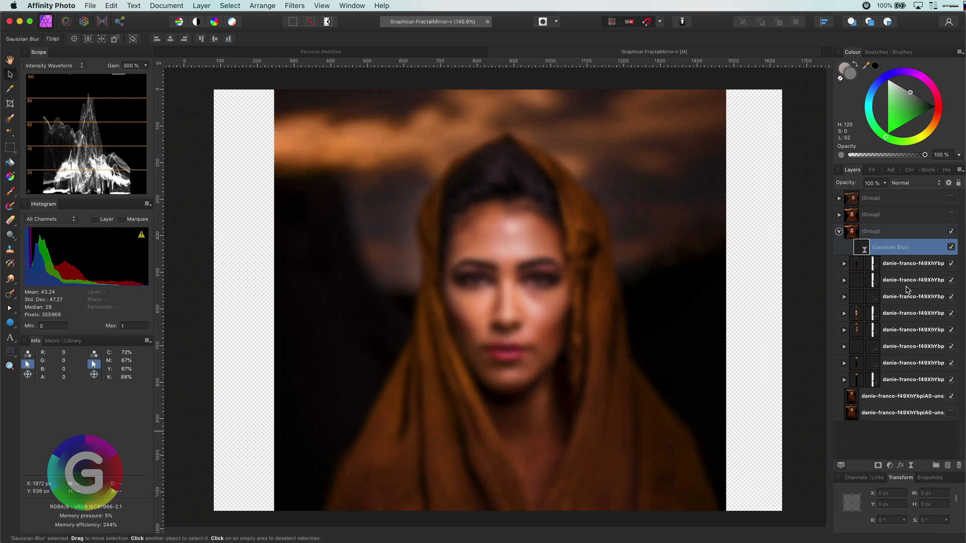
click(839, 232)
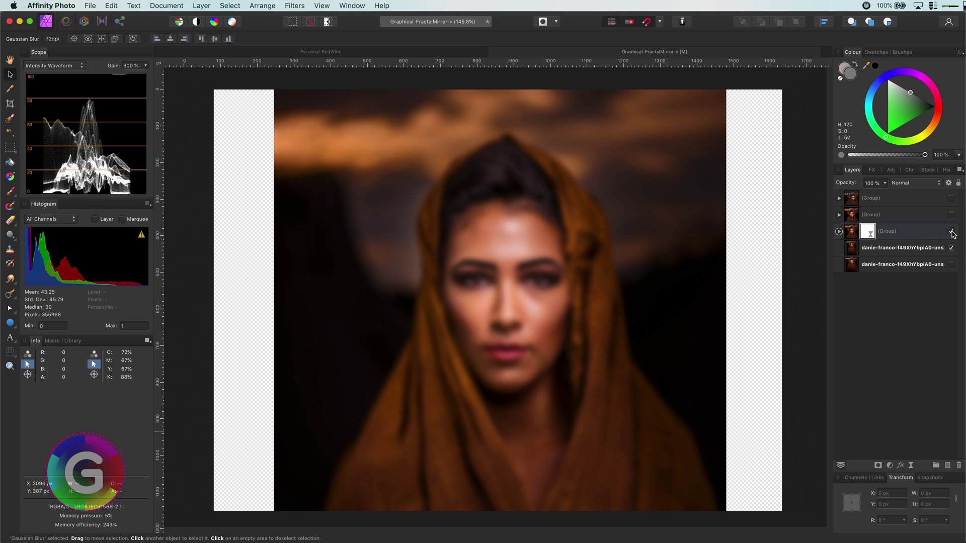
click(951, 232)
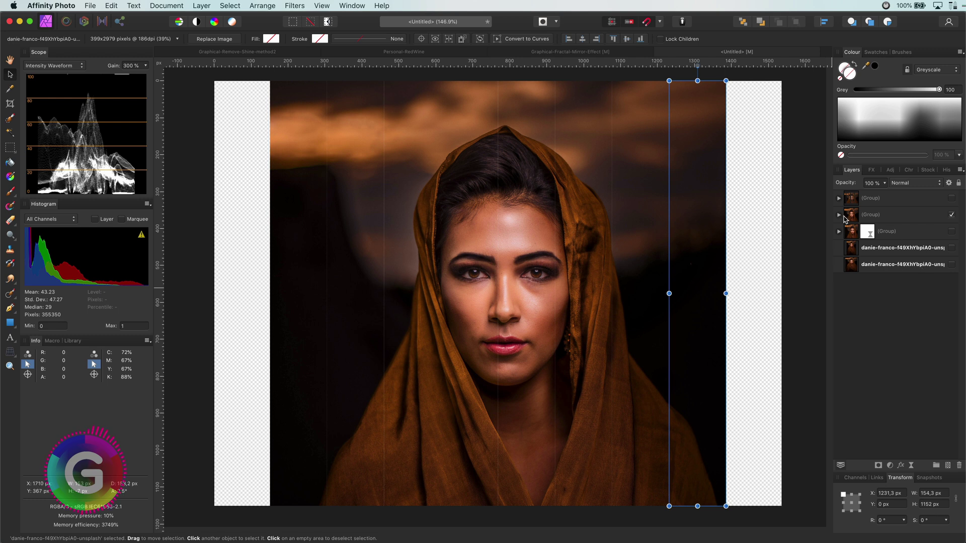
Step: Spread the eight sharp strips apart horizontally, placing the outermost ones at the left and right canvas edges
drag(712, 280, 756, 287)
drag(640, 293, 670, 296)
drag(578, 311, 589, 311)
drag(280, 316, 220, 321)
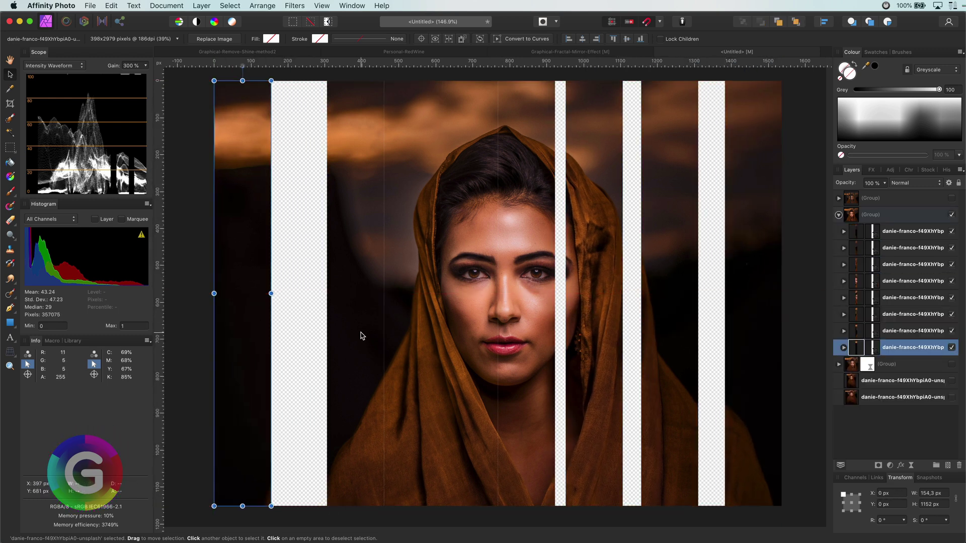
drag(361, 336, 328, 337)
drag(415, 345, 404, 346)
drag(471, 347, 465, 348)
drag(518, 349, 526, 350)
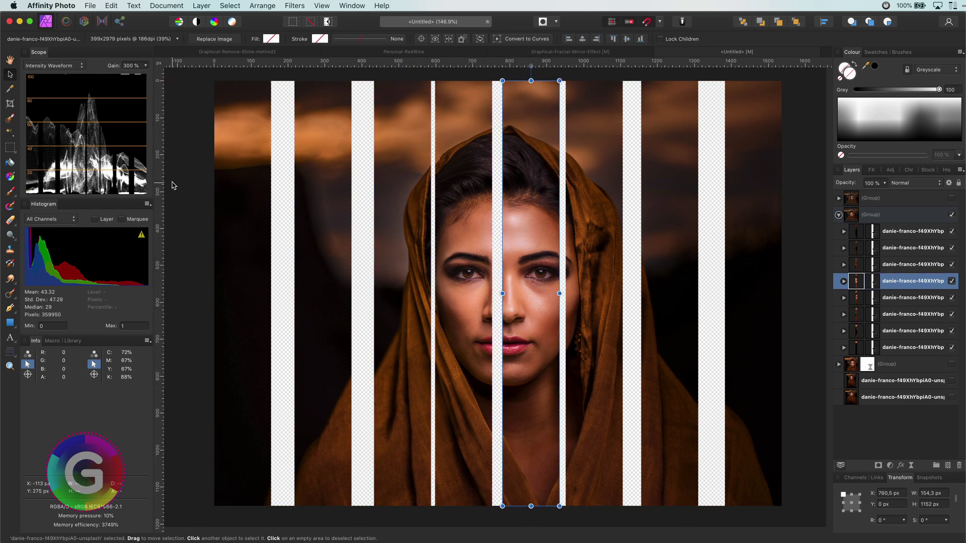
Step: Extend the canvas beyond both sides of the strips with the Crop tool to 1714 × 1152 px
click(10, 104)
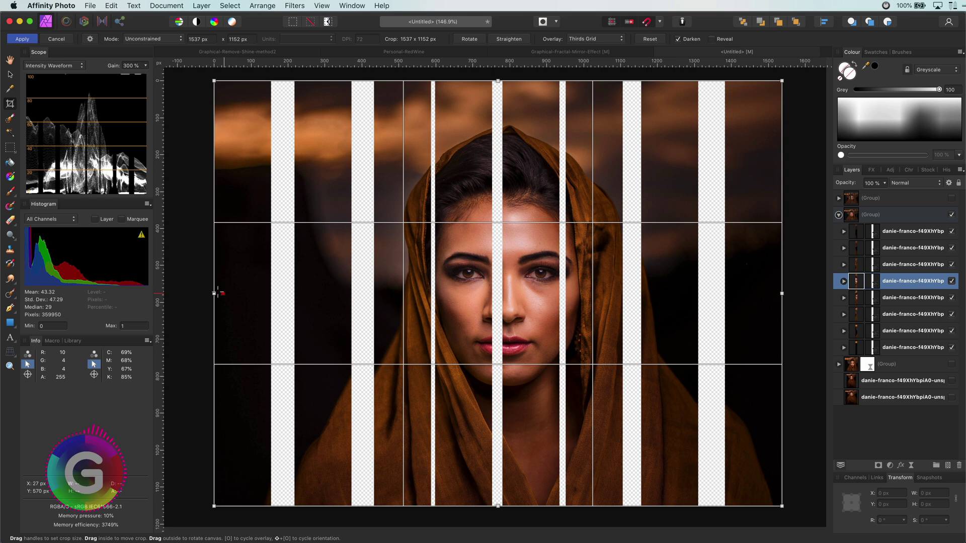
drag(211, 293, 179, 293)
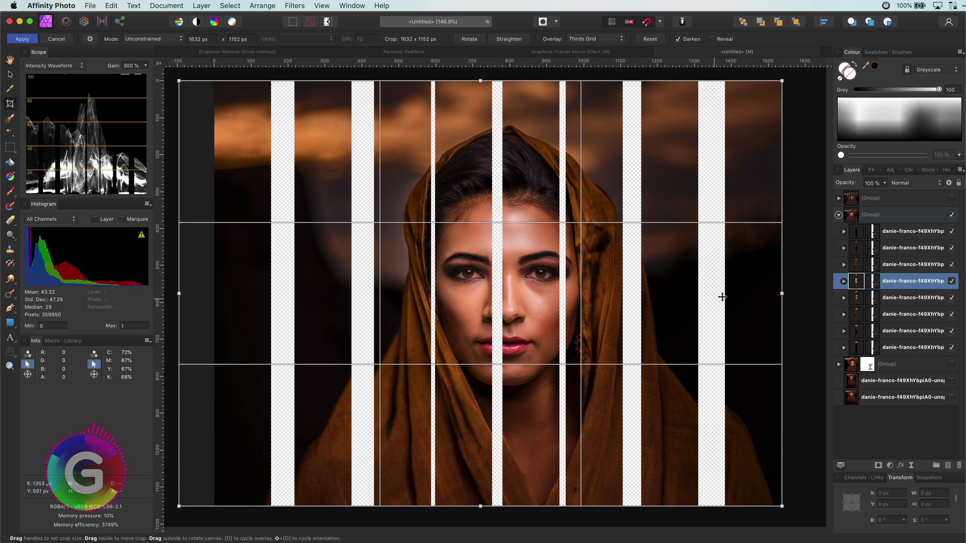
drag(780, 294, 814, 293)
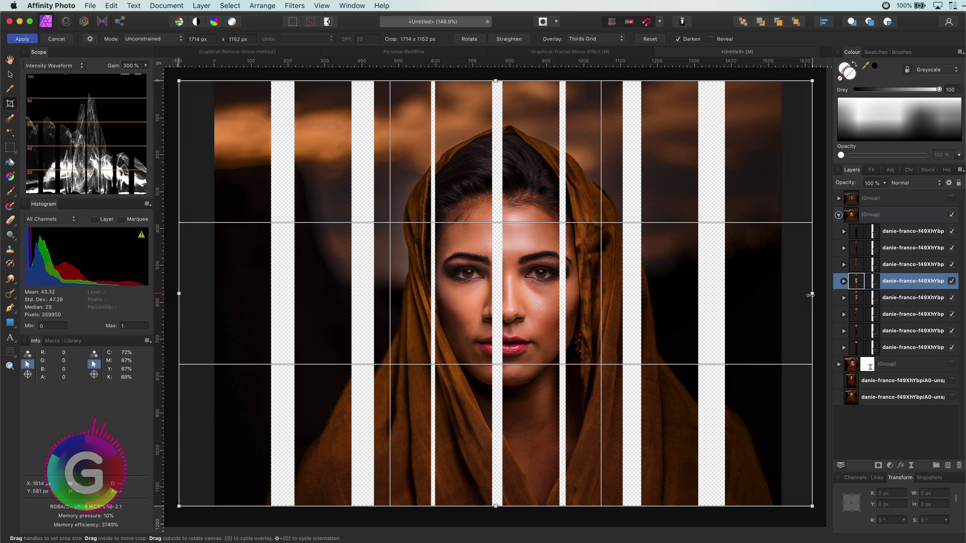
key(Return)
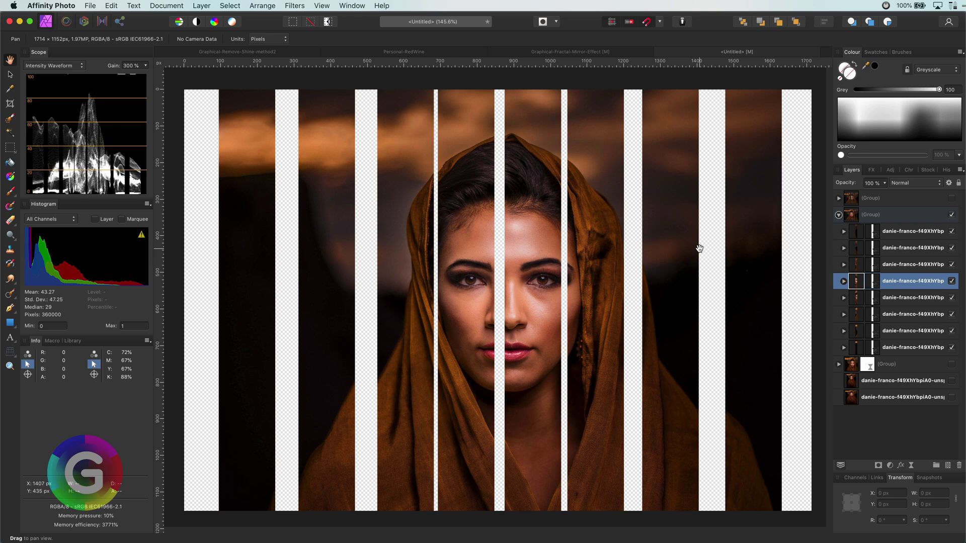
Step: Spread the sharp portrait strips farther apart horizontally, placing the outermost ones at the edges of the extended canvas
key(v)
drag(746, 263, 775, 263)
drag(672, 271, 691, 272)
drag(601, 278, 618, 278)
drag(529, 284, 538, 285)
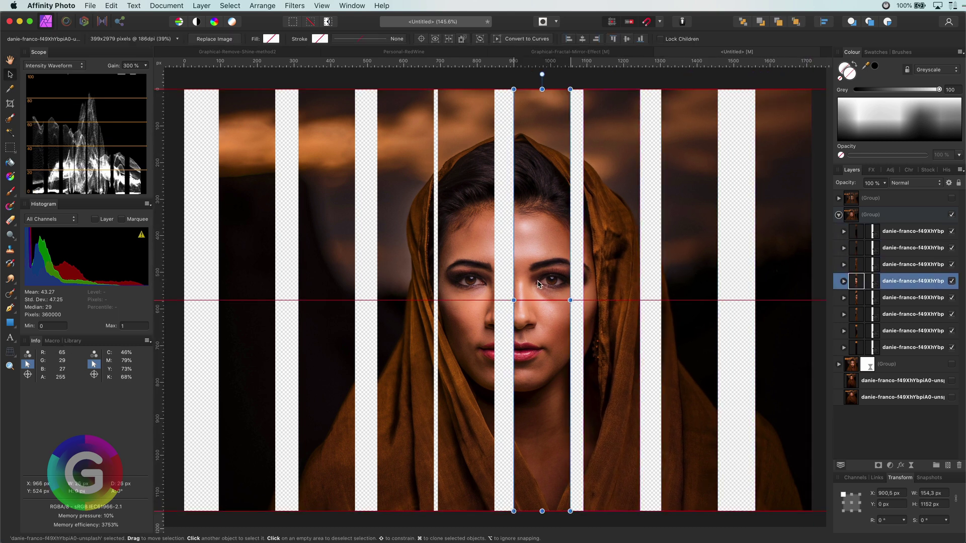
drag(237, 296, 203, 295)
drag(311, 309, 280, 311)
drag(394, 327, 364, 329)
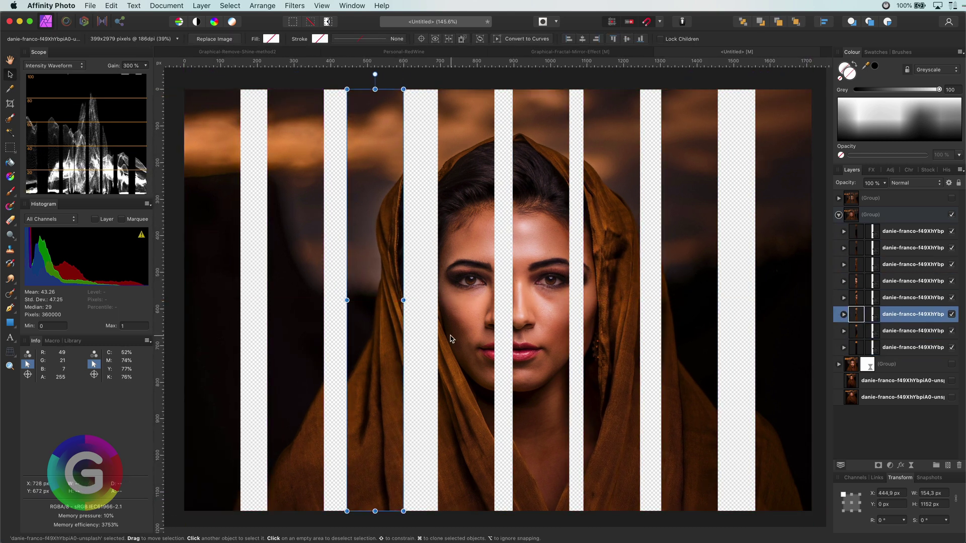
Step: Fine-tune the horizontal positions of the inner sharp strips to vary the gaps between them
drag(450, 339, 442, 340)
drag(533, 345, 527, 345)
drag(678, 349, 689, 349)
drag(629, 345, 641, 345)
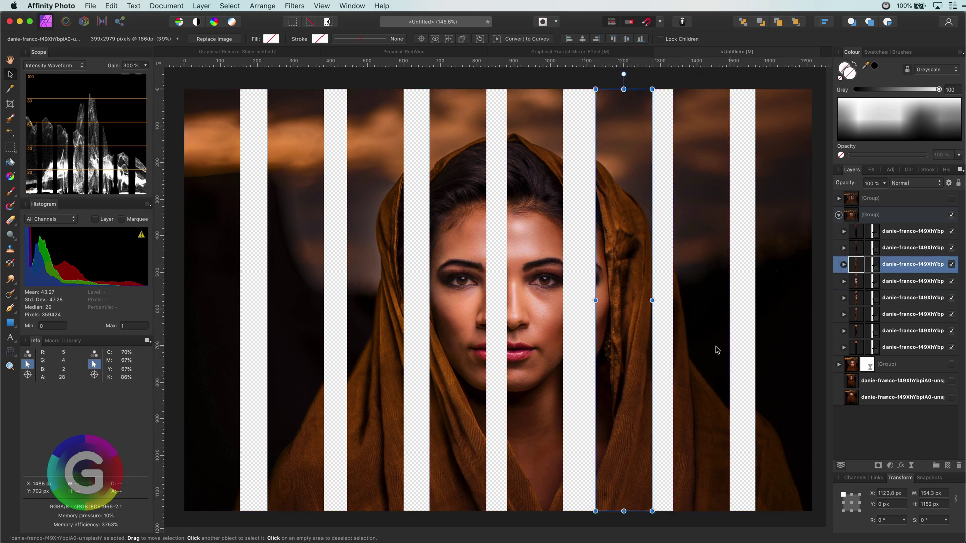
drag(717, 351, 720, 351)
drag(552, 338, 570, 338)
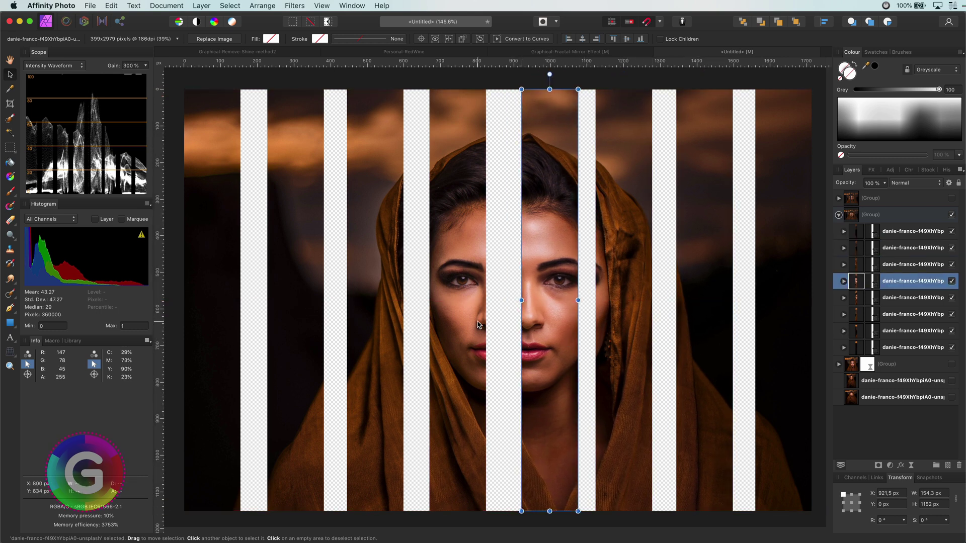
drag(478, 321, 480, 322)
drag(382, 315, 390, 315)
click(211, 306)
drag(284, 307, 290, 312)
Step: Show the blurred strip group and move its strips to fill the gaps in the right half of the portrait
click(839, 215)
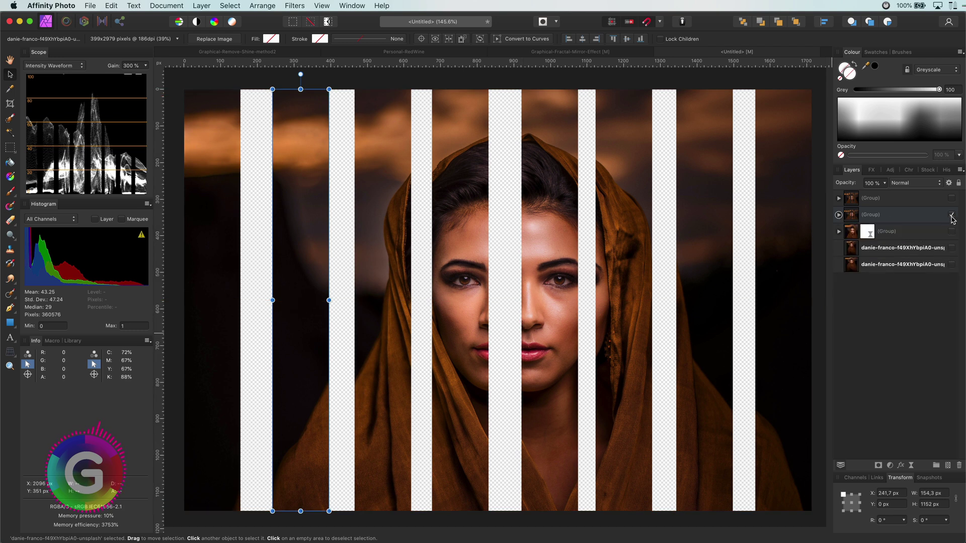
click(952, 231)
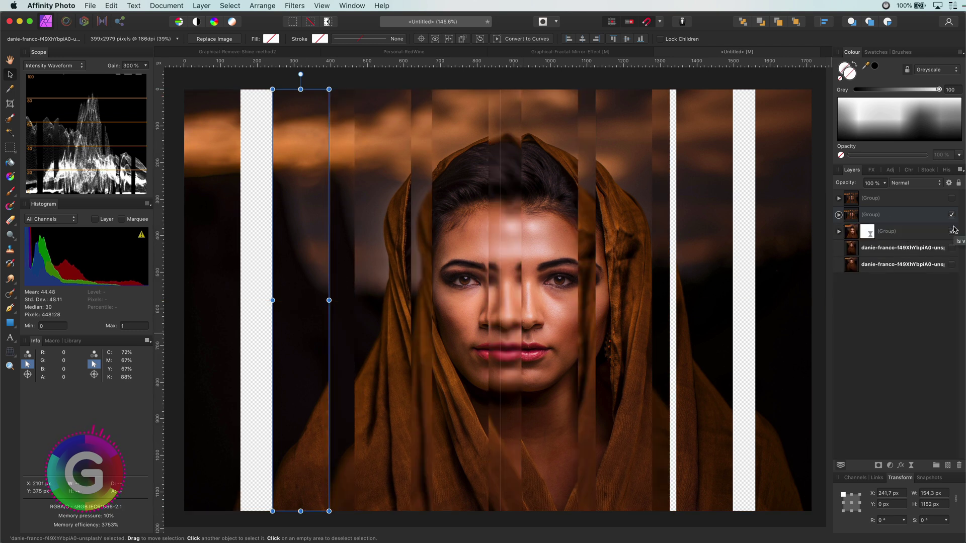
click(839, 231)
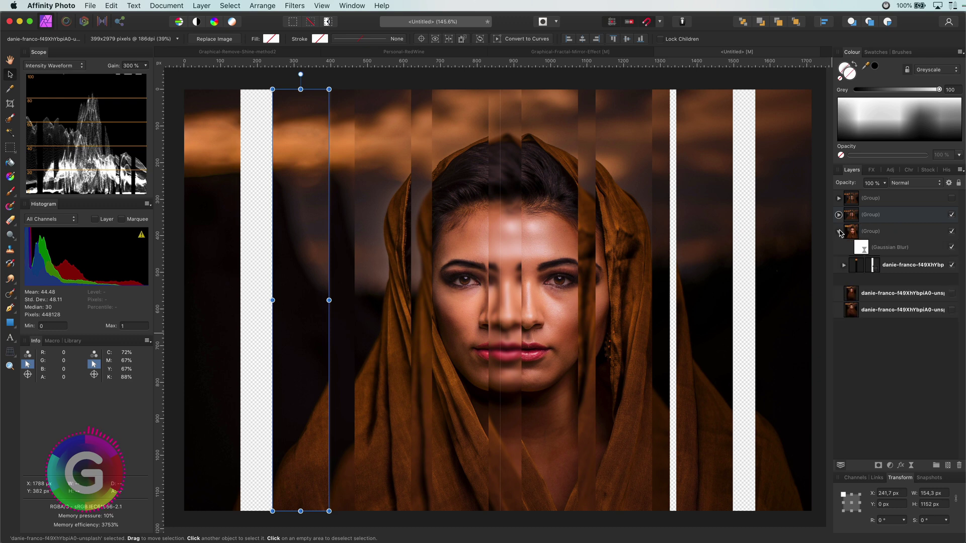
click(905, 263)
drag(683, 349, 743, 349)
drag(600, 332, 688, 332)
drag(532, 324, 512, 333)
Step: Shift the leftmost blurred strips outward to fill the gaps near the left edge of the canvas
click(468, 334)
click(422, 334)
click(854, 362)
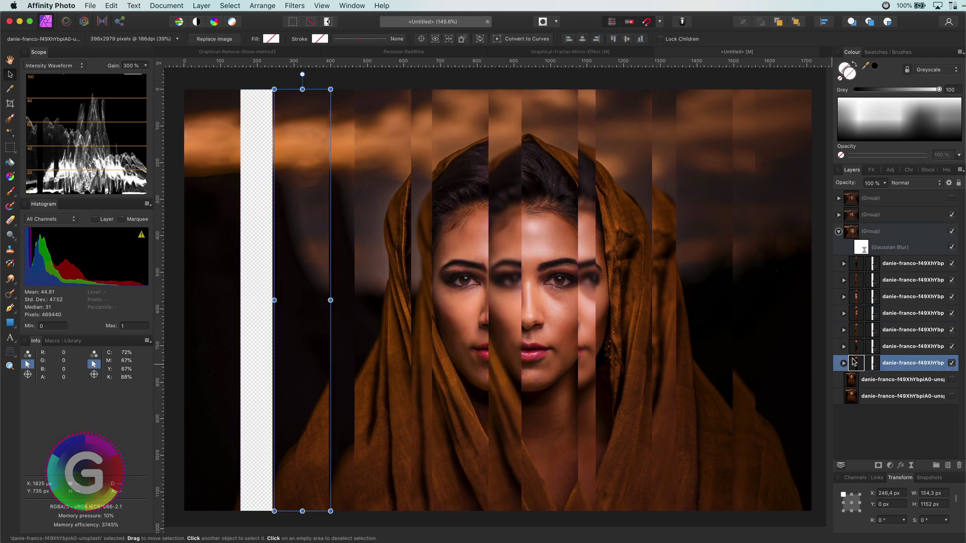
drag(309, 359, 267, 359)
drag(339, 362, 319, 367)
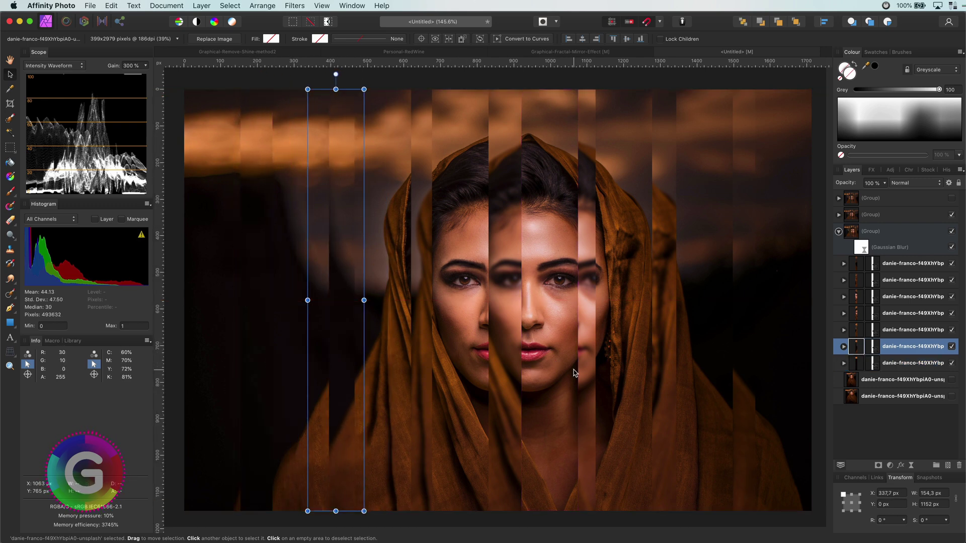
Step: Resize the rectangle masks of the two central sharp strips, widening the left one to about 180 px and narrowing the right one to 111.3 px
click(554, 355)
double_click(472, 348)
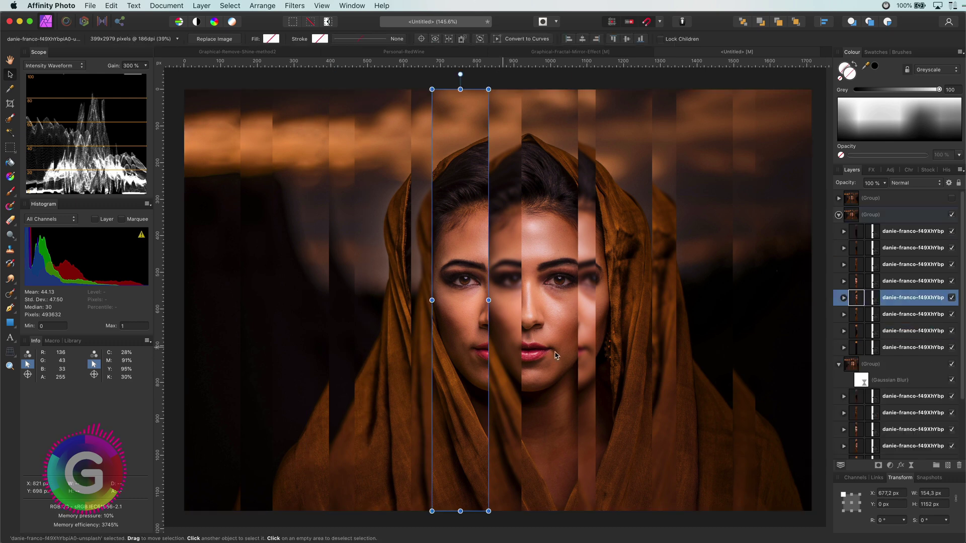
click(844, 298)
click(866, 313)
drag(495, 298, 559, 300)
click(856, 282)
click(843, 281)
click(866, 297)
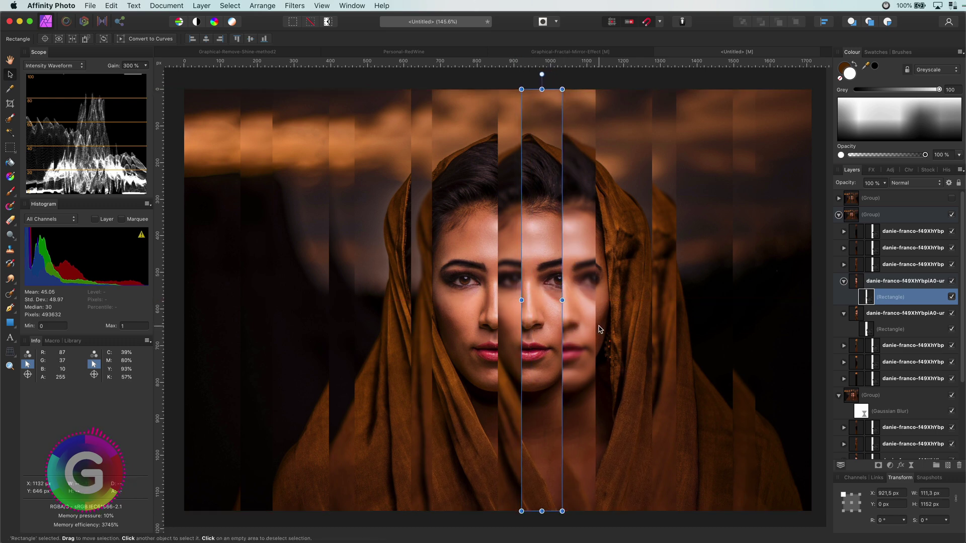
Step: Shift the two central sharp face strips slightly to the right, placing the wider one at X 704.2 px
click(605, 329)
double_click(604, 326)
mouse_move(605, 326)
mouse_down()
mouse_move(596, 327)
mouse_move(605, 326)
mouse_up()
drag(546, 316, 559, 316)
drag(466, 345, 475, 345)
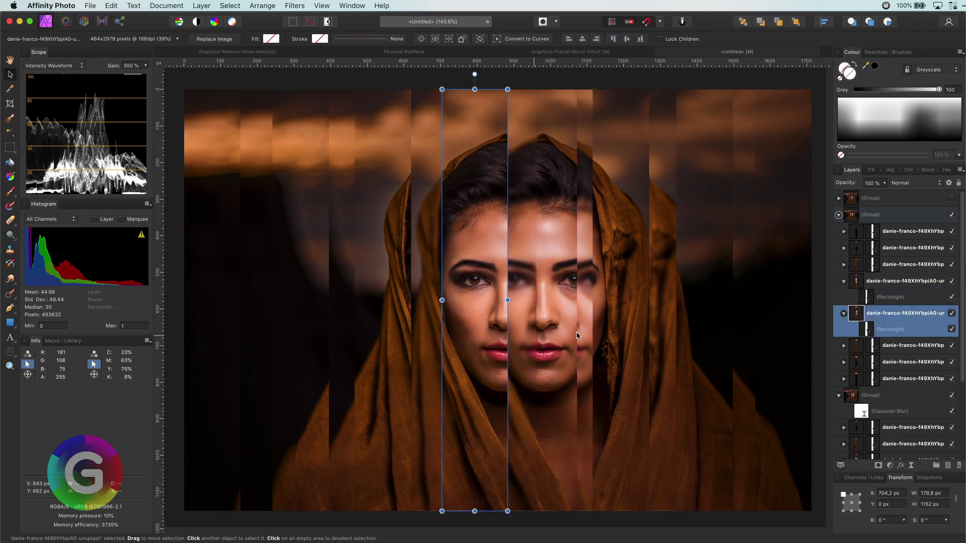
Step: Increase the radius of the live Gaussian Blur on the blurred strip group to 6.3 px
click(816, 363)
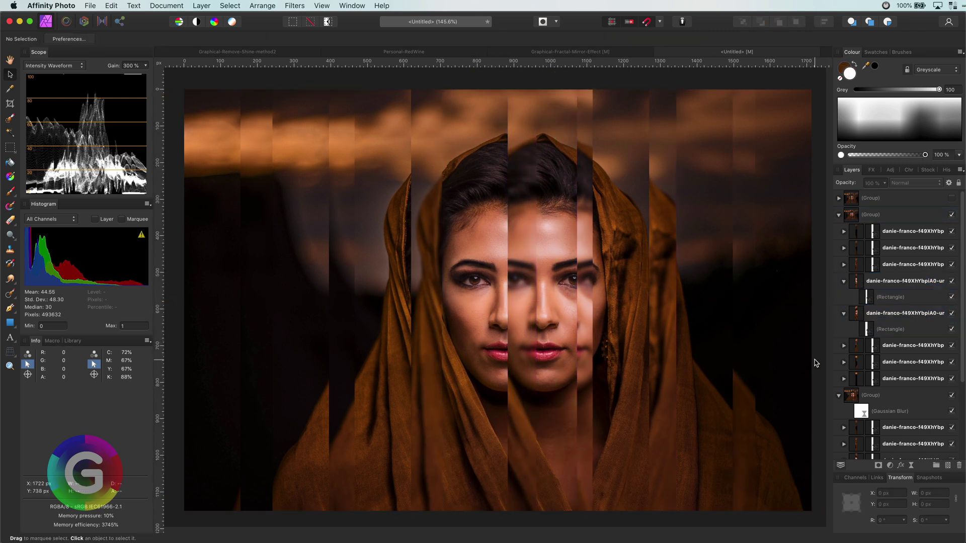
double_click(856, 407)
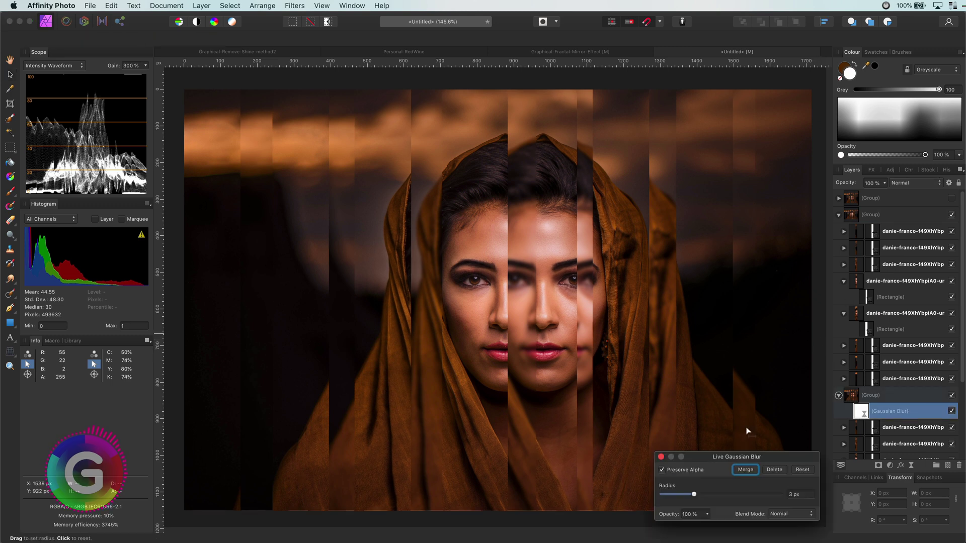
mouse_move(697, 496)
mouse_down()
mouse_move(713, 496)
mouse_move(704, 496)
mouse_up()
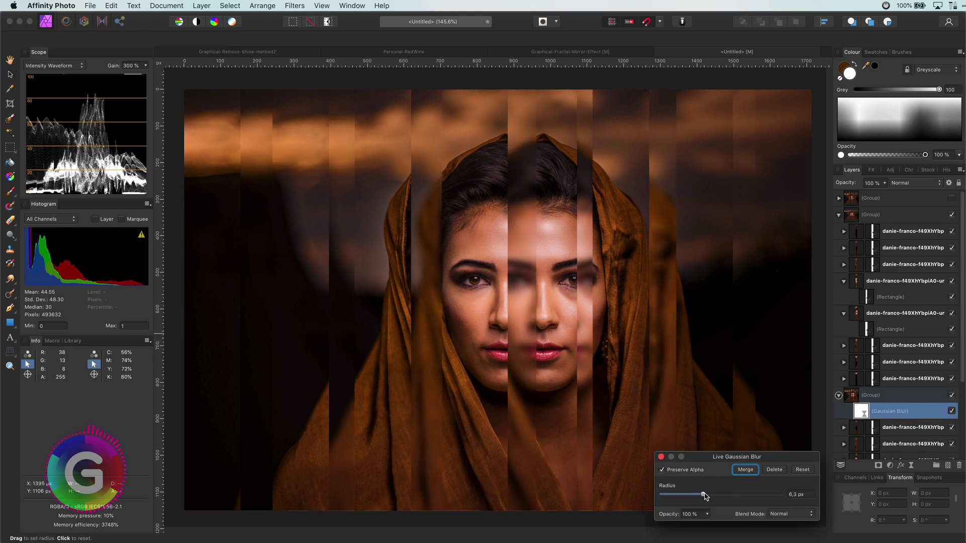
click(661, 457)
click(838, 395)
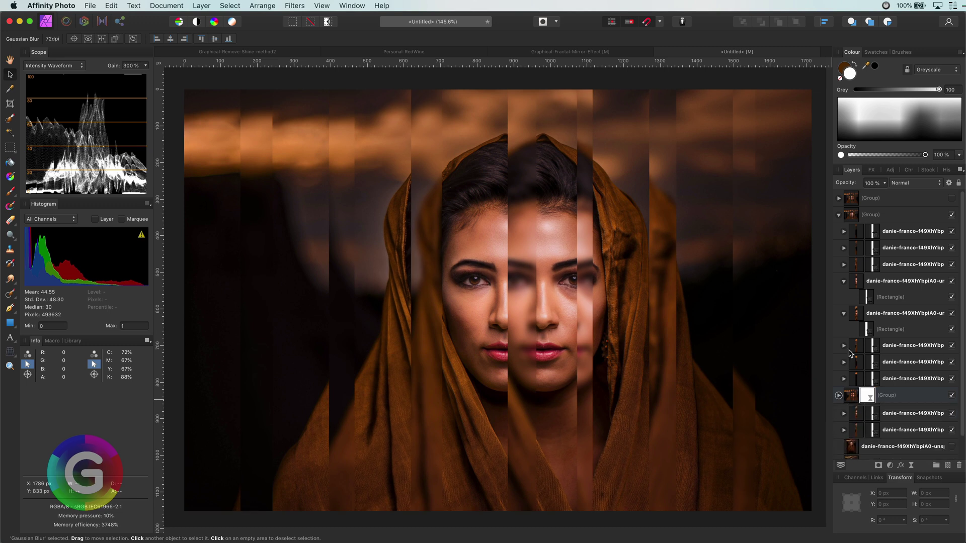
Step: Add a Curves adjustment above the blurred group, raising the black point, lowering the white point to 0.898 and slightly lifting the midtones
click(838, 215)
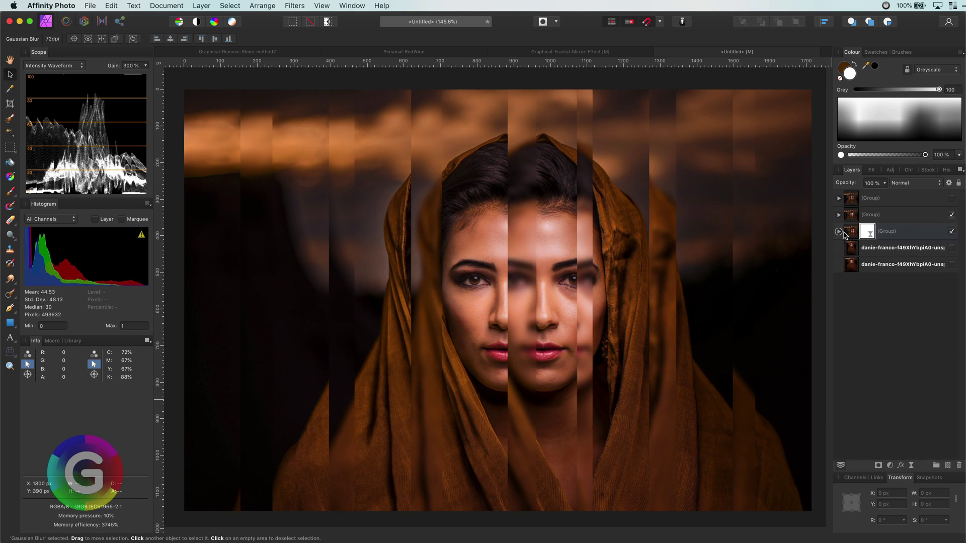
click(839, 231)
click(852, 234)
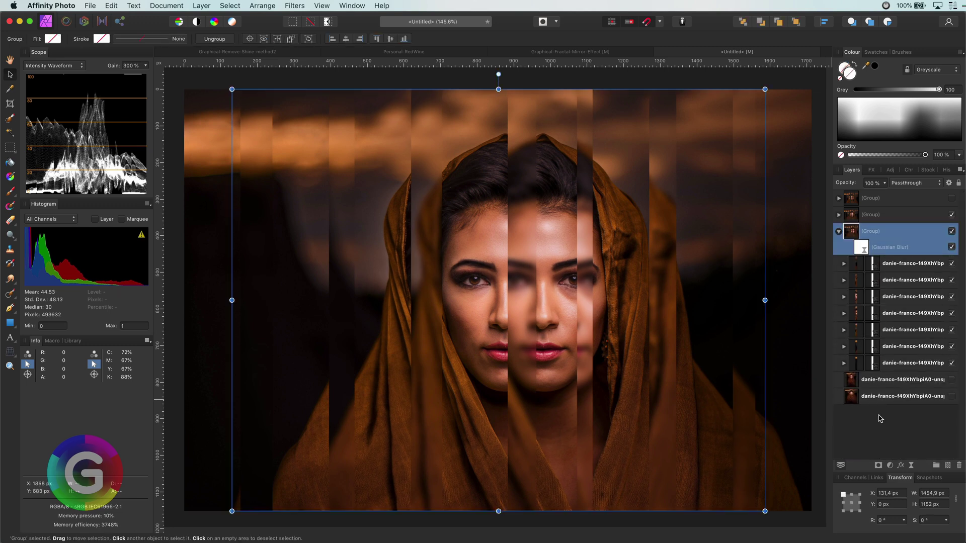
click(890, 466)
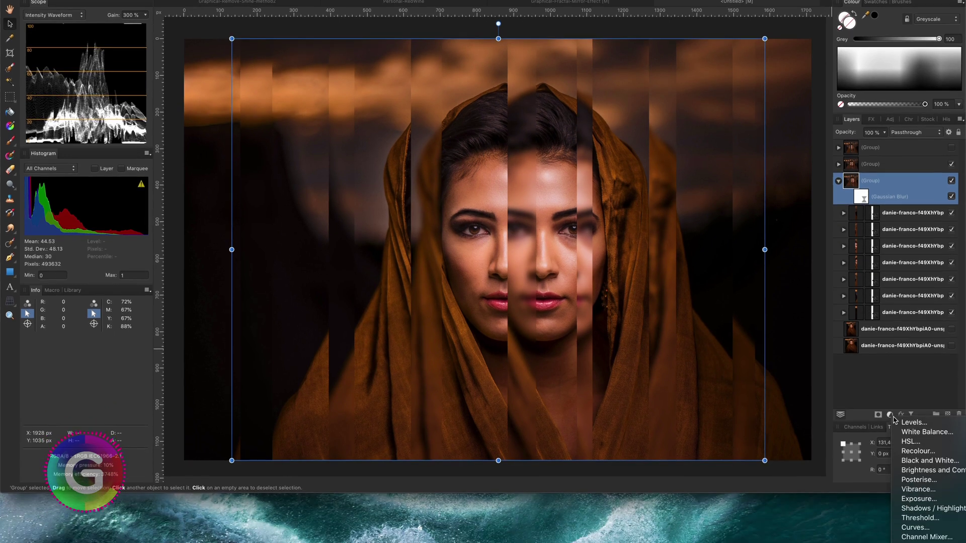
click(915, 527)
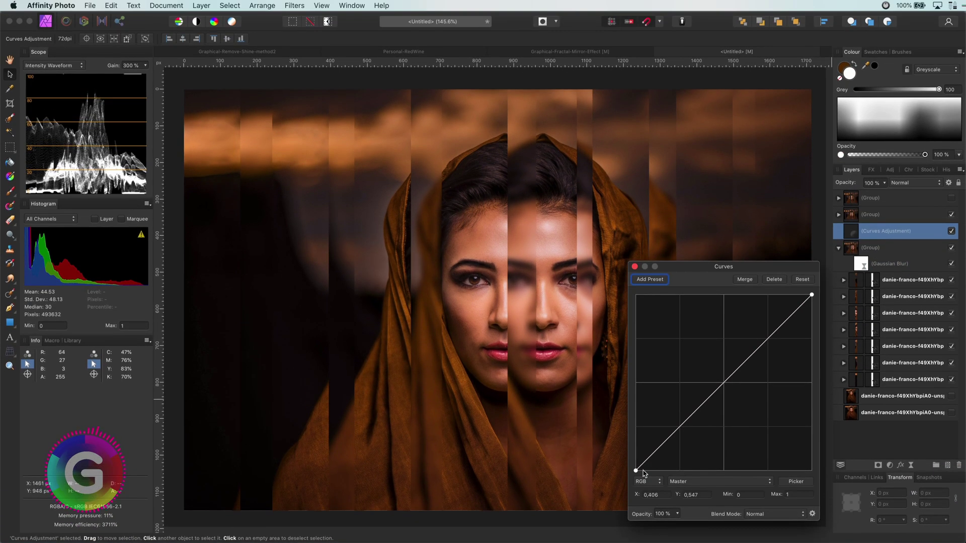
drag(636, 420, 633, 402)
drag(634, 452, 635, 460)
mouse_move(811, 295)
mouse_down()
mouse_move(812, 325)
mouse_move(812, 313)
mouse_up()
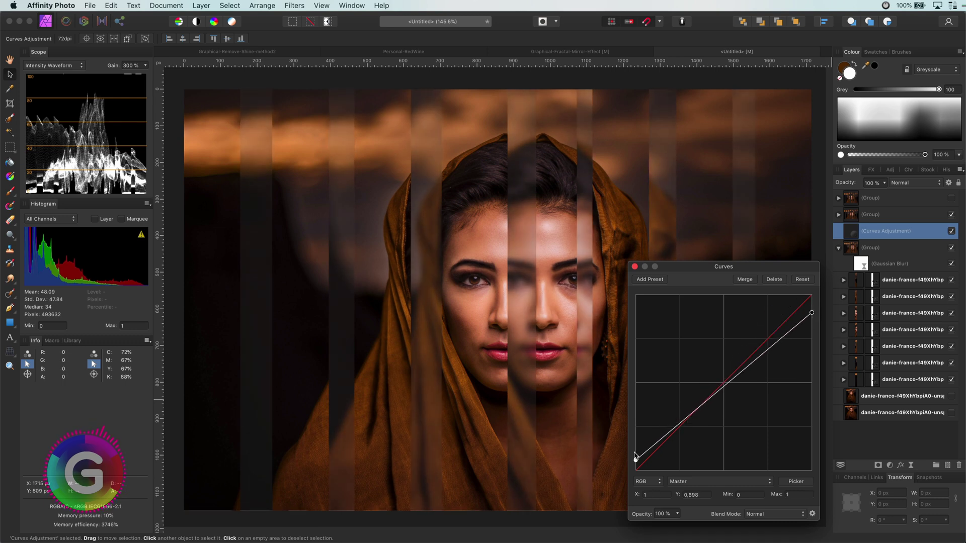
mouse_move(636, 460)
mouse_down()
mouse_move(635, 450)
mouse_move(632, 476)
mouse_move(635, 457)
mouse_up()
drag(704, 401, 705, 397)
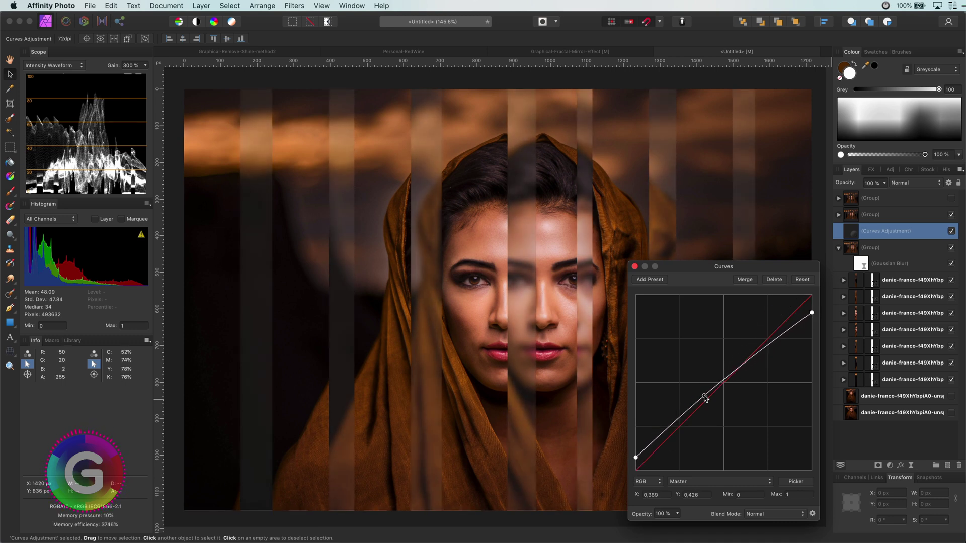
click(634, 266)
Step: Duplicate the hidden full portrait to the top of the layer stack and show it in Screen blend mode
click(904, 413)
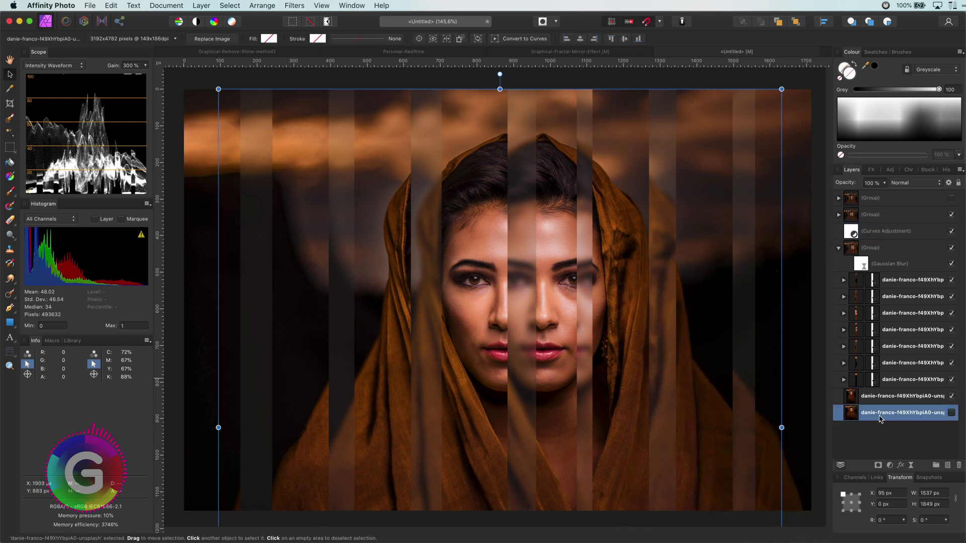
key(super+j)
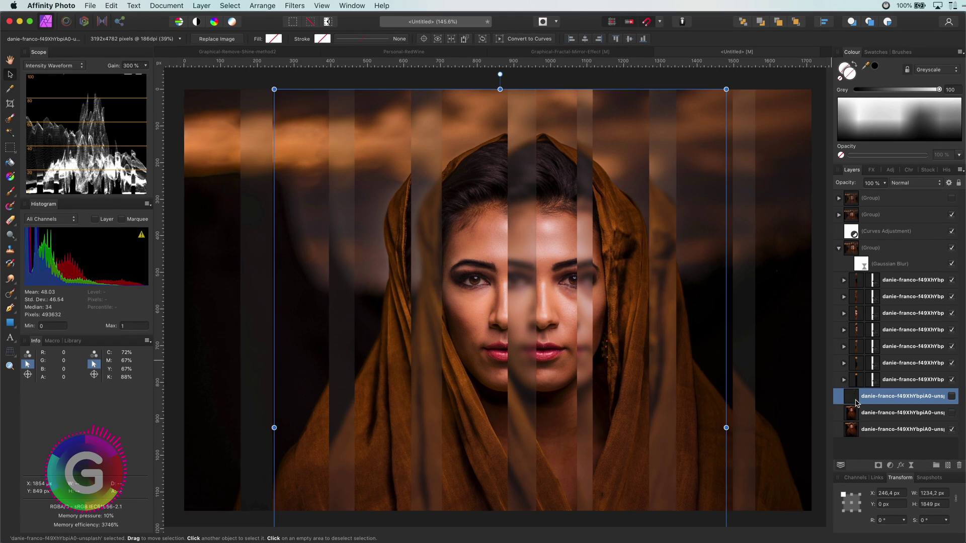
drag(853, 399, 863, 199)
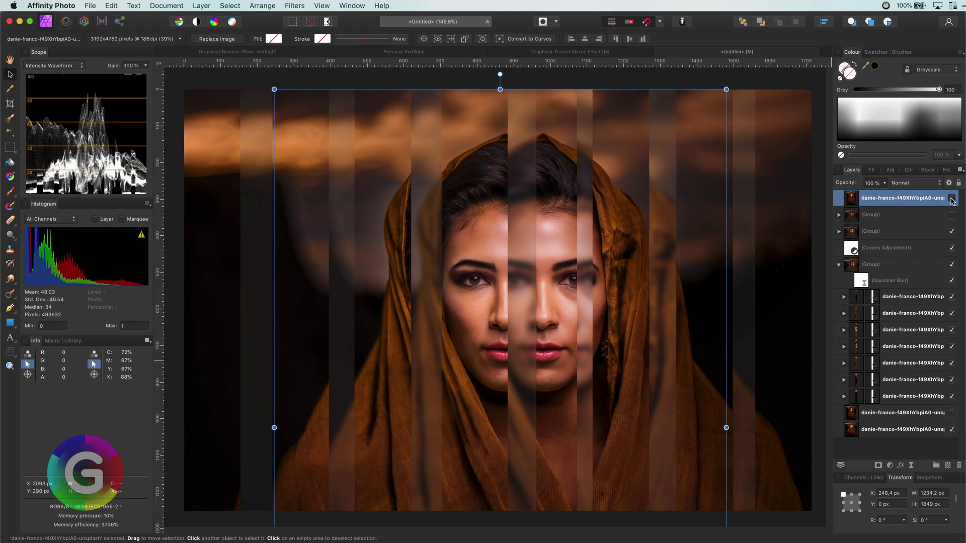
click(951, 198)
click(951, 214)
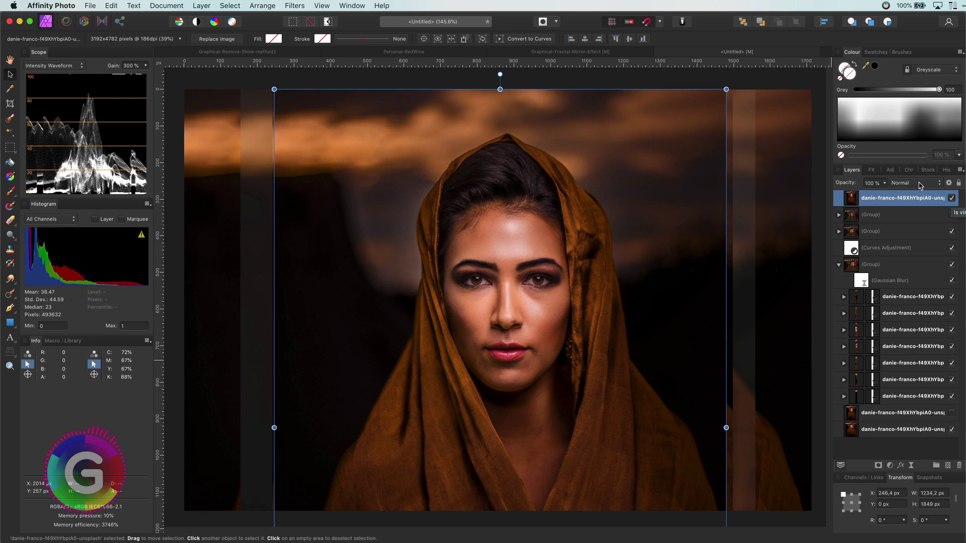
click(915, 183)
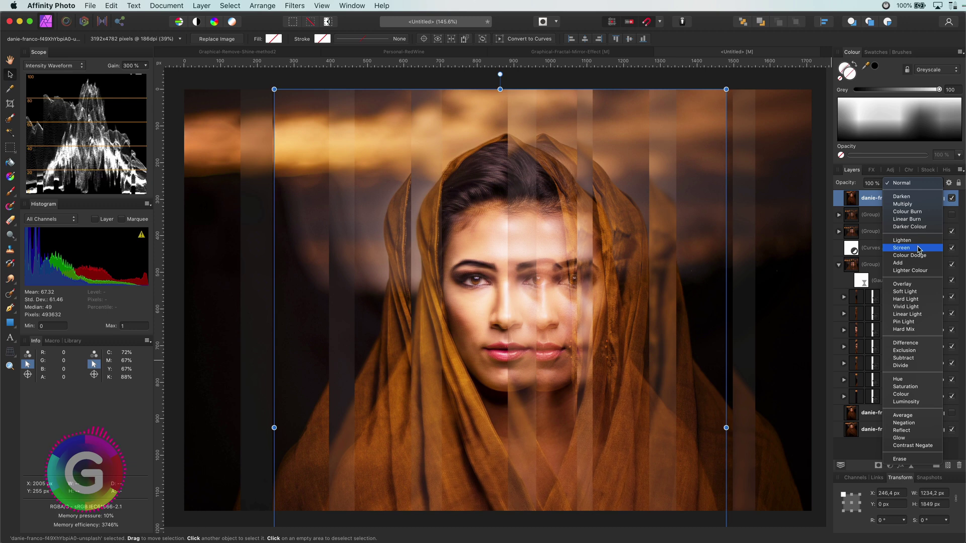
click(918, 249)
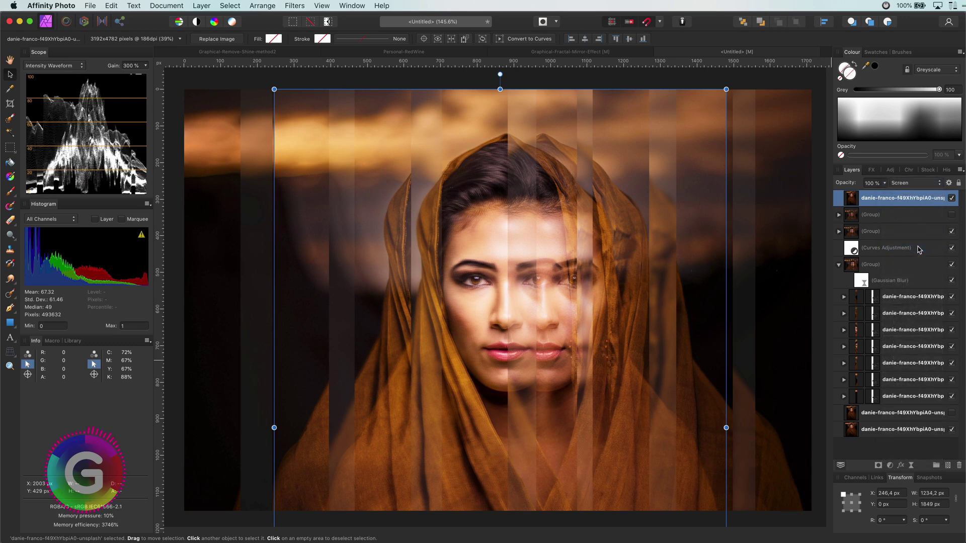